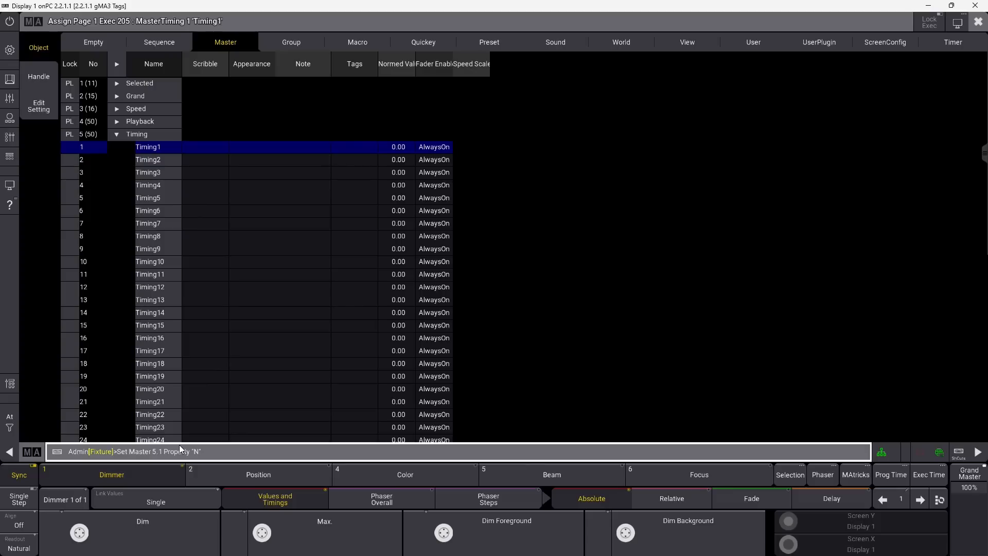
- Set the NormedValue property of Master 5.1 to "100" with a Set command, widening the Normed Value column so its heading is readable
text(med Value)
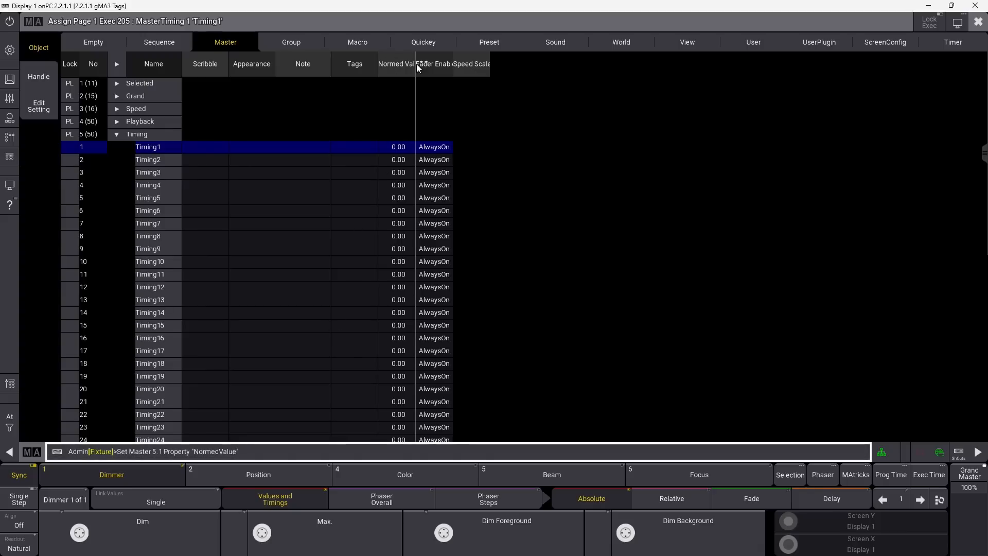
drag(414, 68, 434, 70)
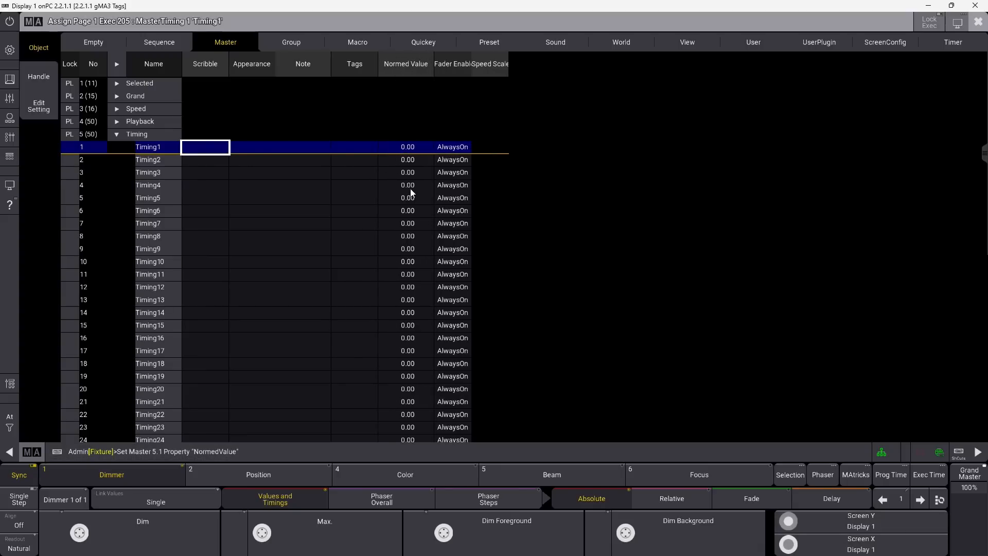
click(258, 454)
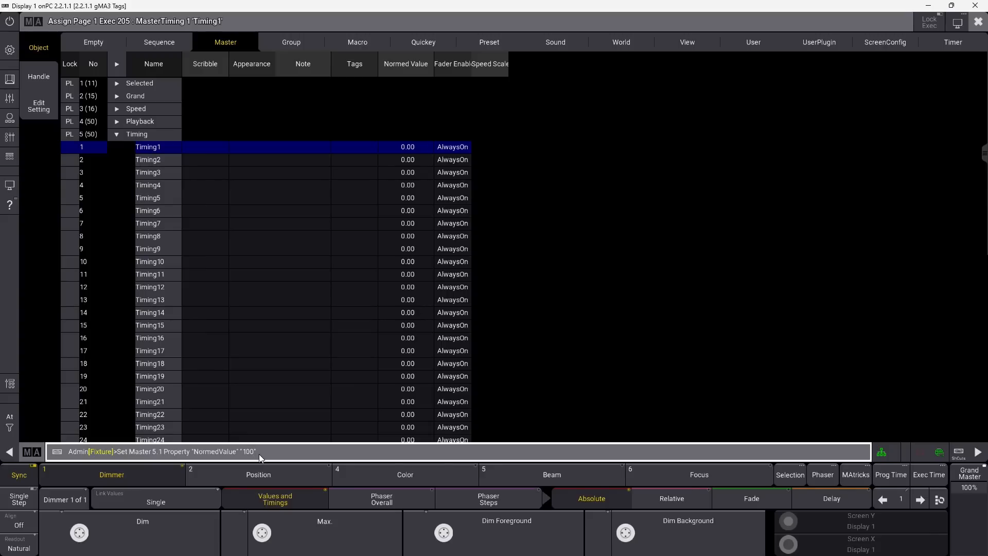
key(Return)
- Set the NormedValue property of Master 5.1 to 90 with a revised Set command
key(BackSpace)
key(BackSpace)
key(BackSpace)
text(90)
key(Return)
- Assign the tag "Time" to Master 5.1 from the command line
click(350, 149)
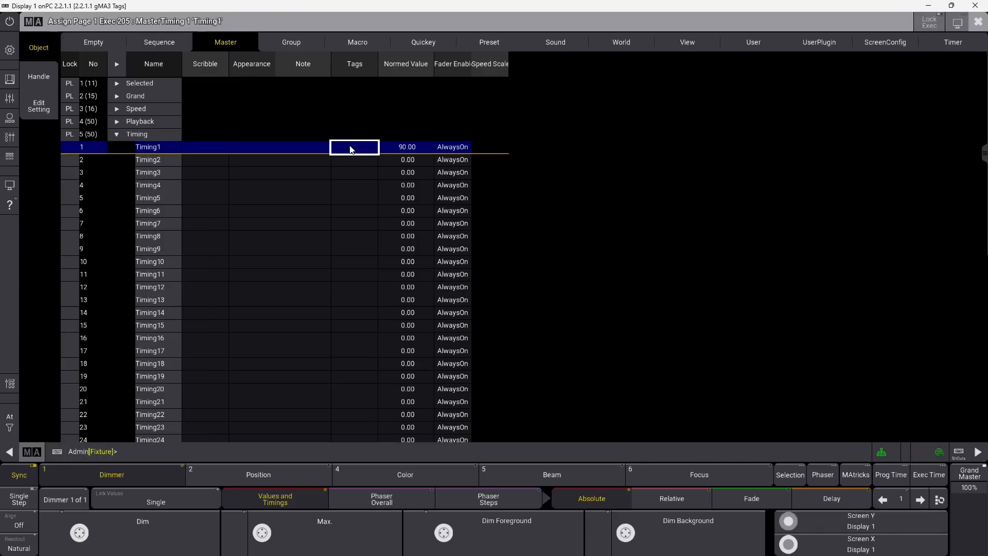
click(188, 452)
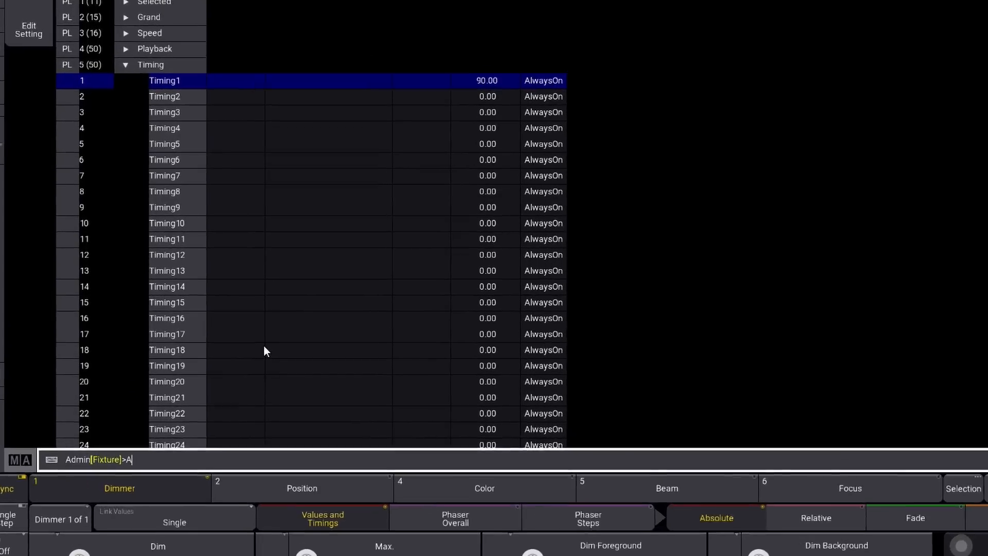
text(Assign)
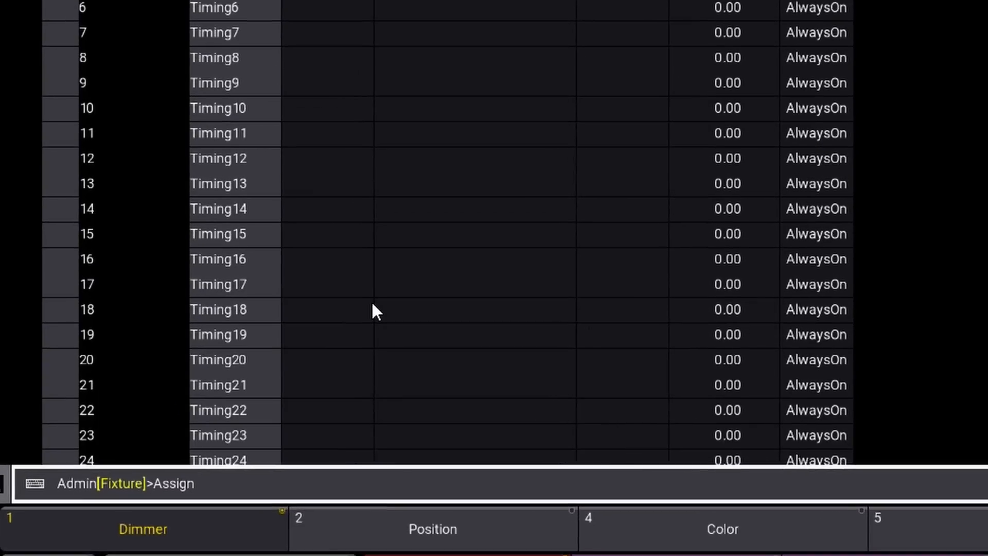
text( tag)
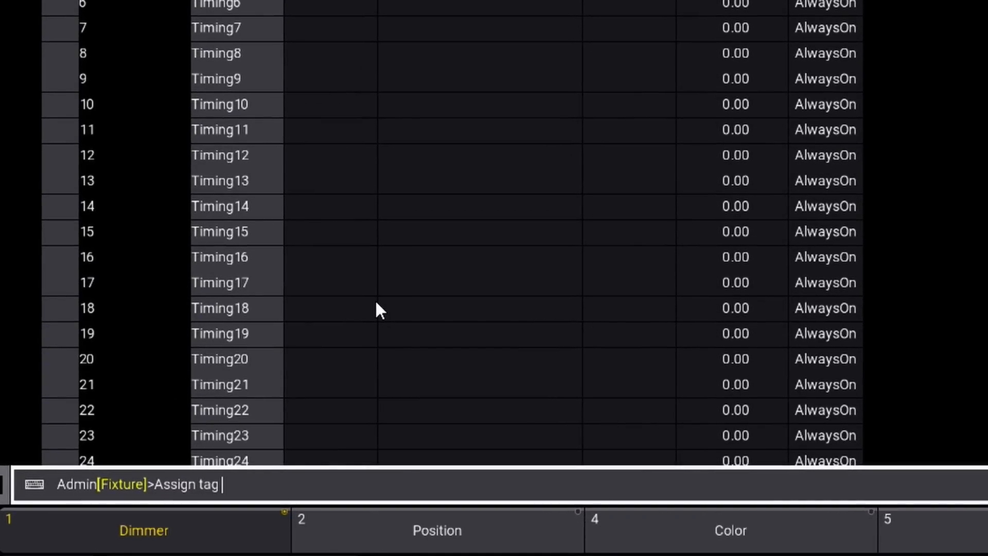
text("")
text(Time)
text( At ma)
text(ste)
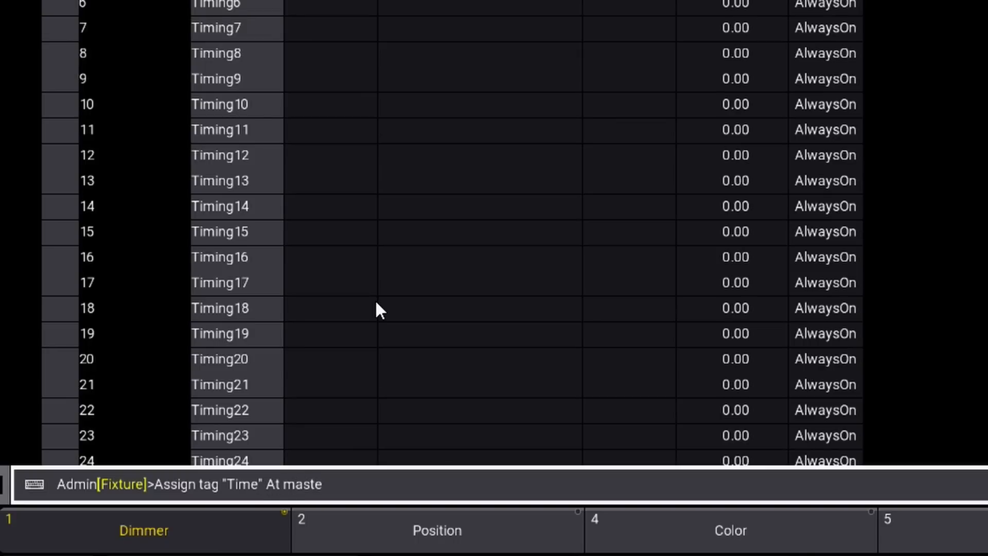
text(r 5.1)
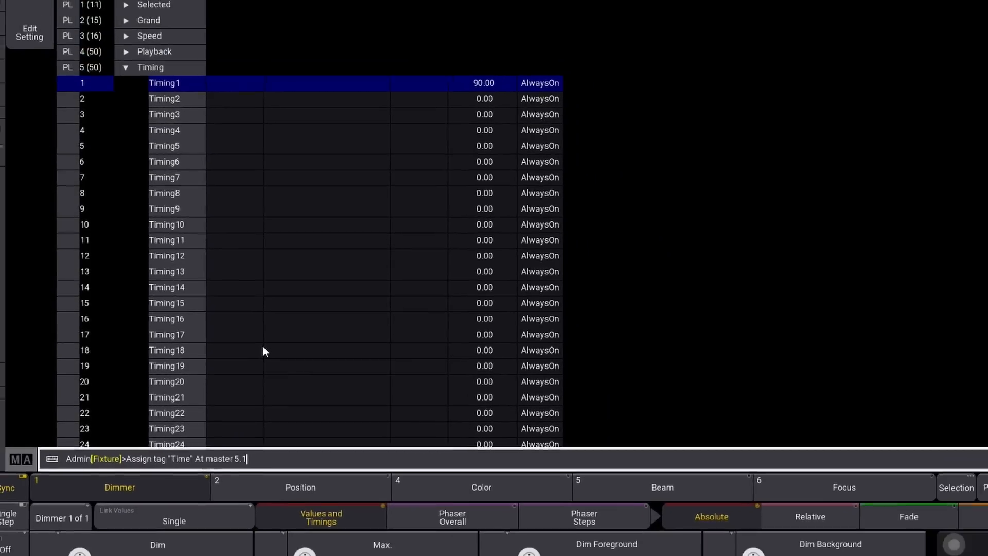
key(Return)
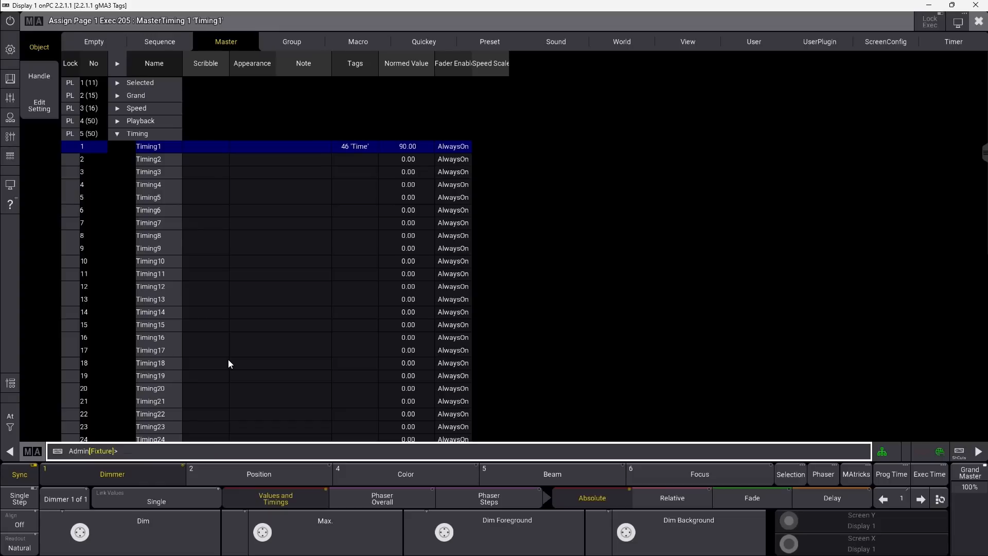
- Enter a command setting NormedValue to "50" for Master 5.1 thru, limited to masters with the tag "Time"
click(354, 147)
click(190, 455)
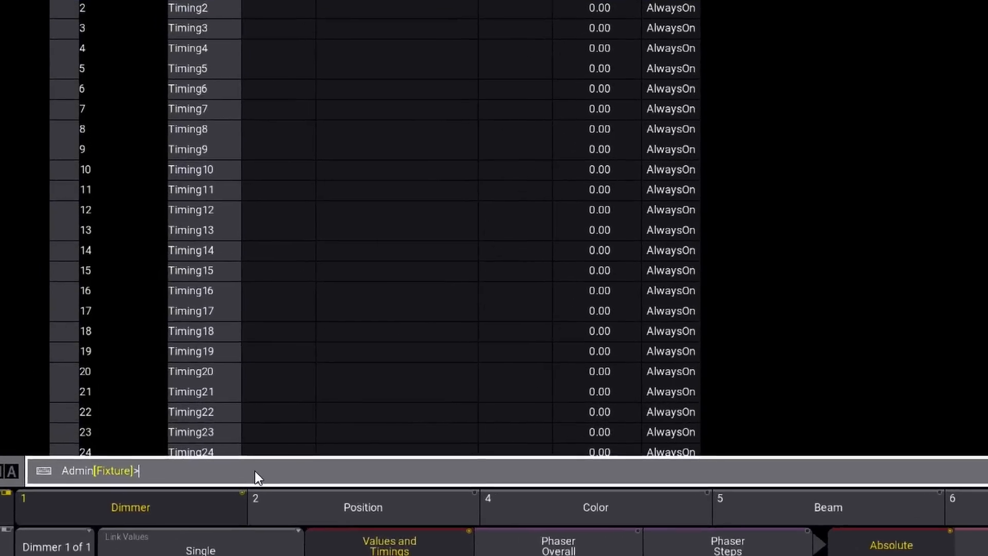
text(Set )
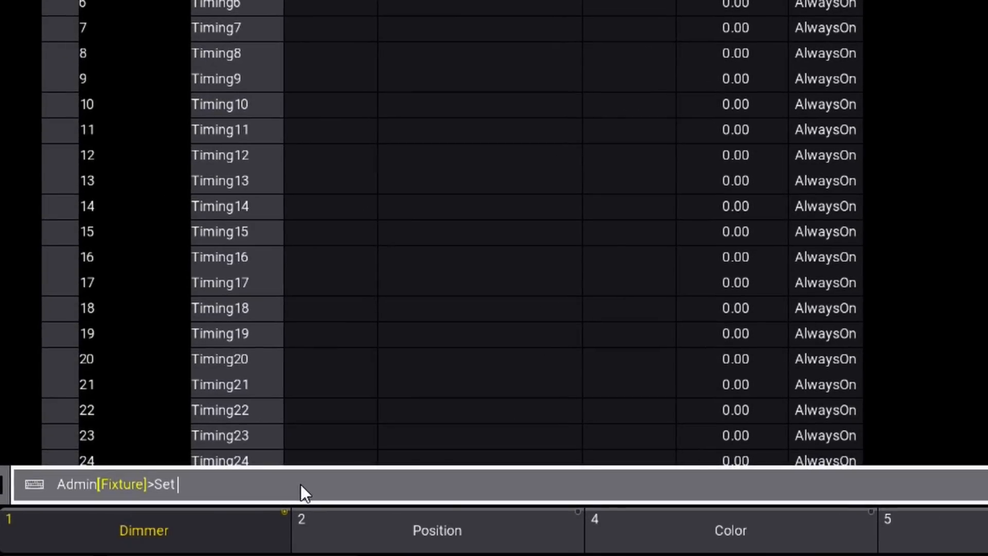
text(Master 5.1 thru Pr)
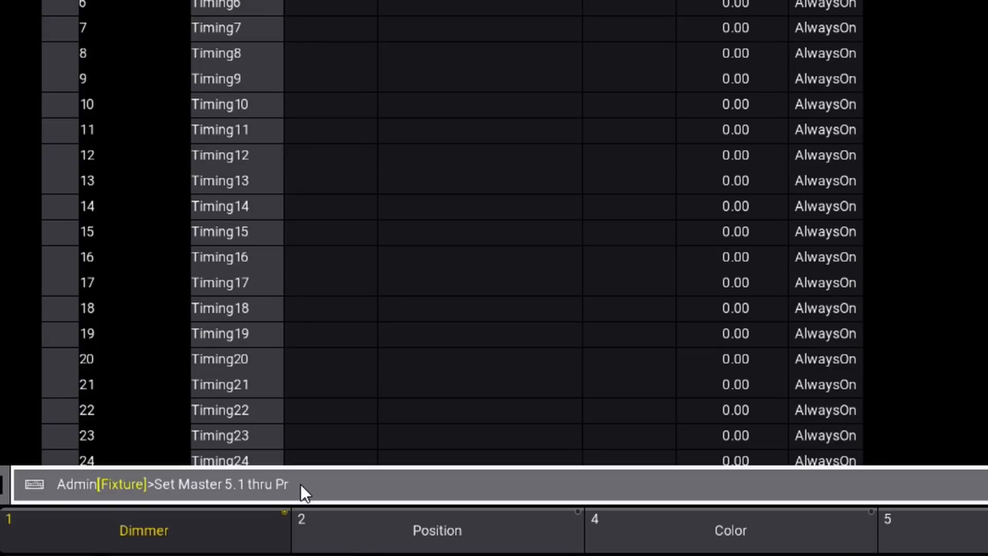
text(operty )
text("Normed)
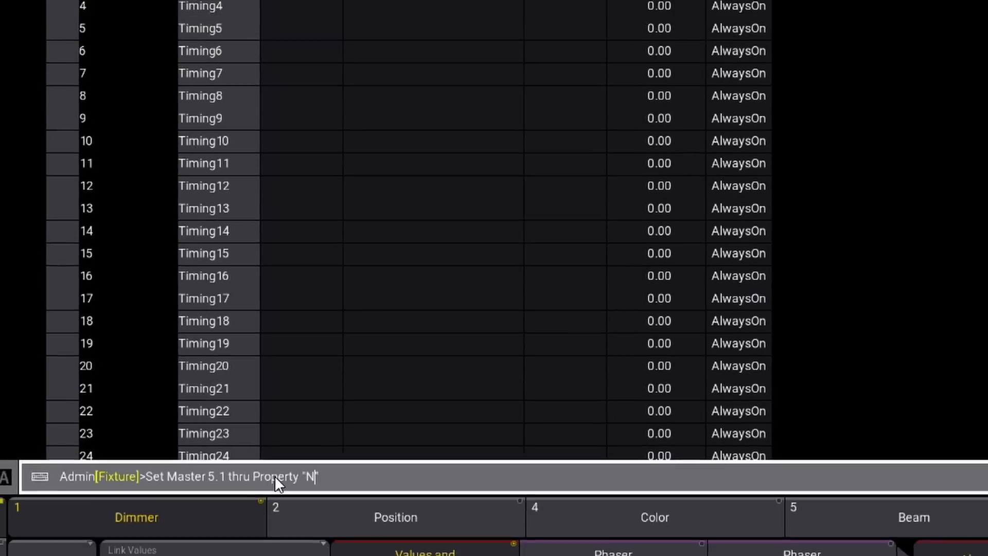
text(Value)
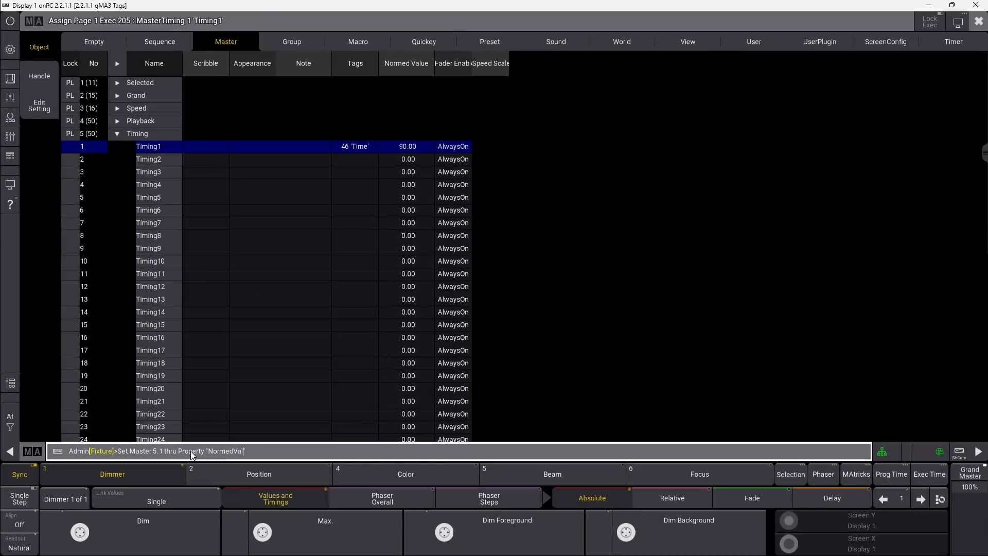
text( 50)
key(BackSpace)
key(BackSpace)
text("50" If)
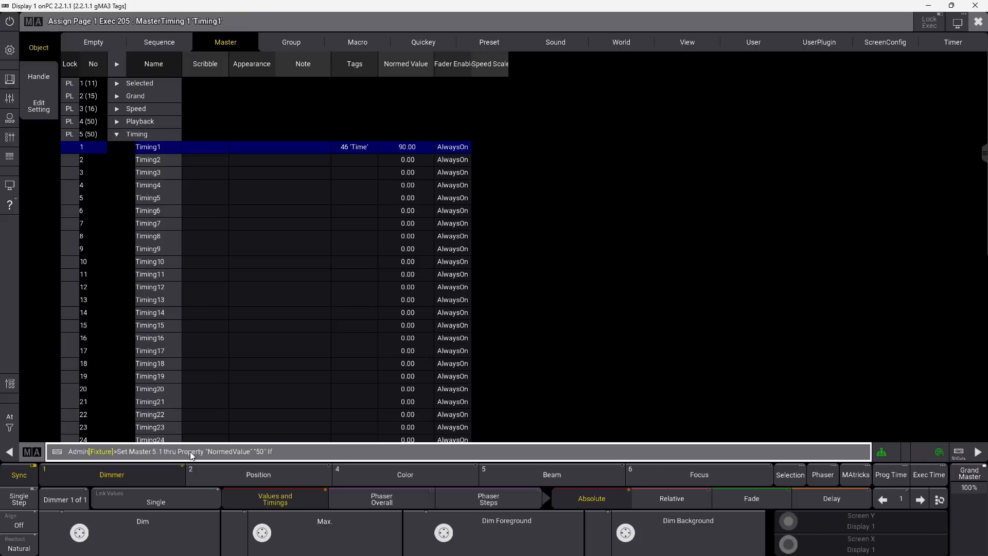
text(Tag)
text("Time)
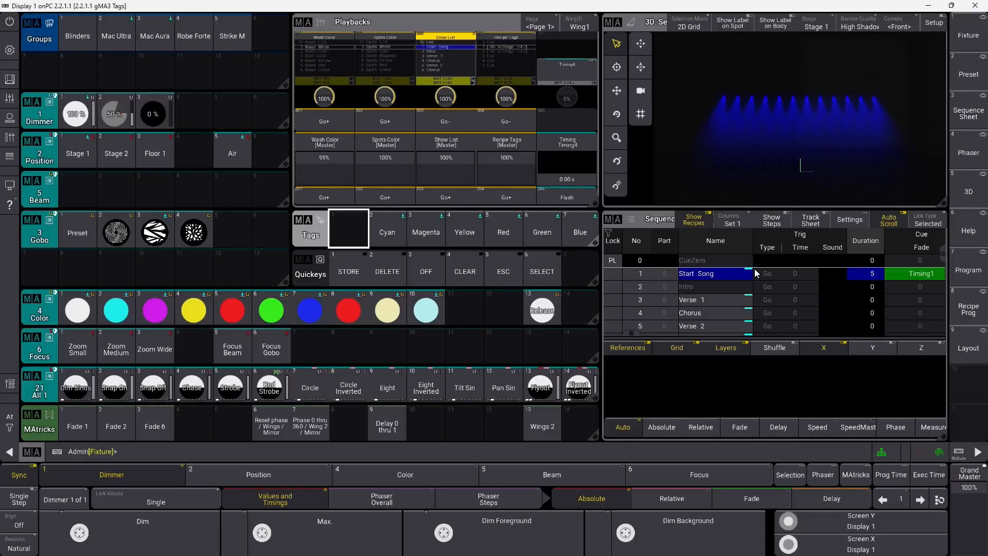
- Open the Layout view and assign Console 1 to Layout 1 from the command line
click(976, 354)
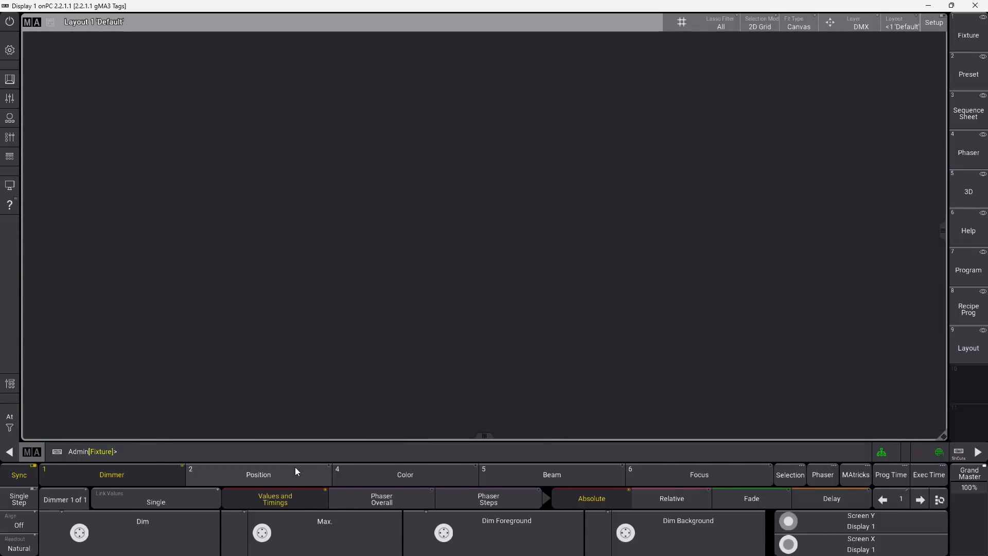
click(294, 451)
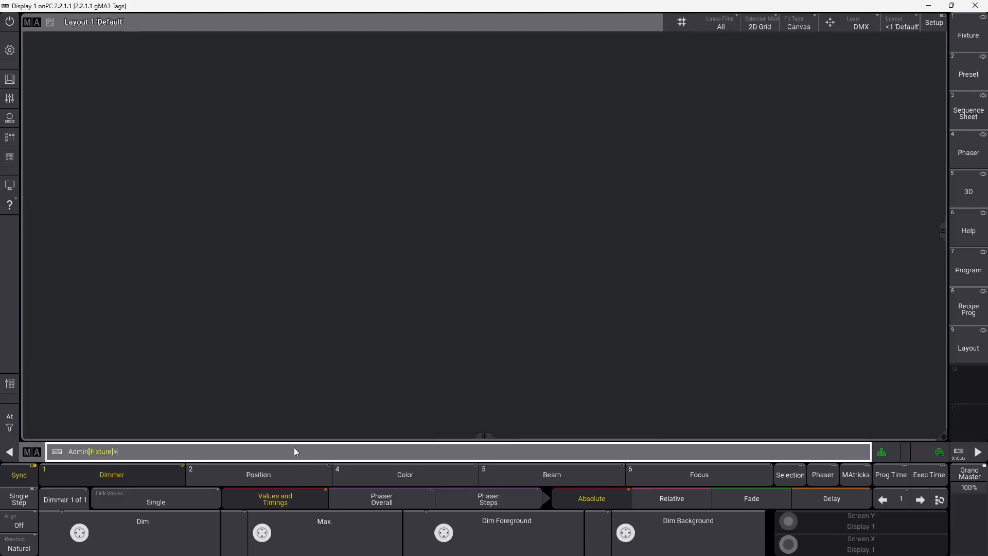
text(Assign)
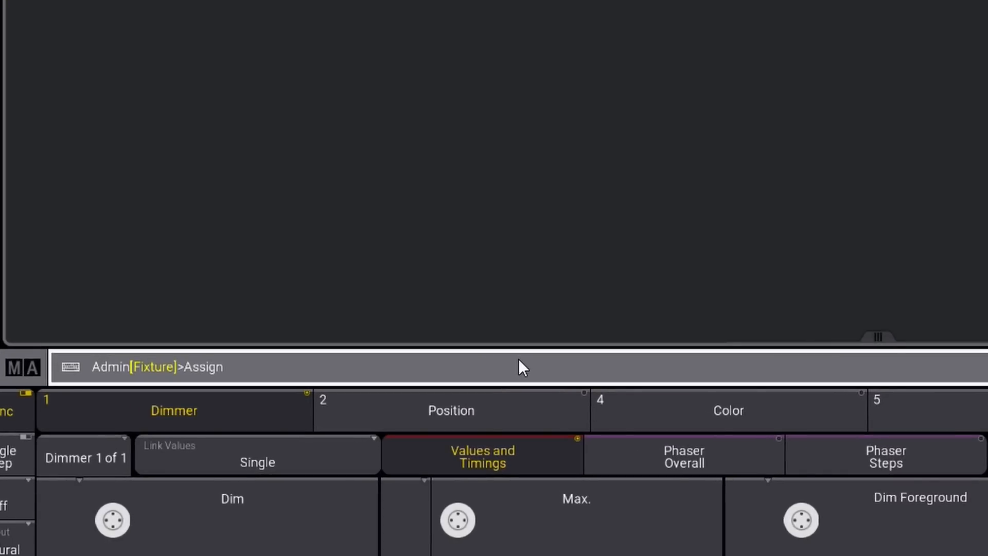
text( Console 1)
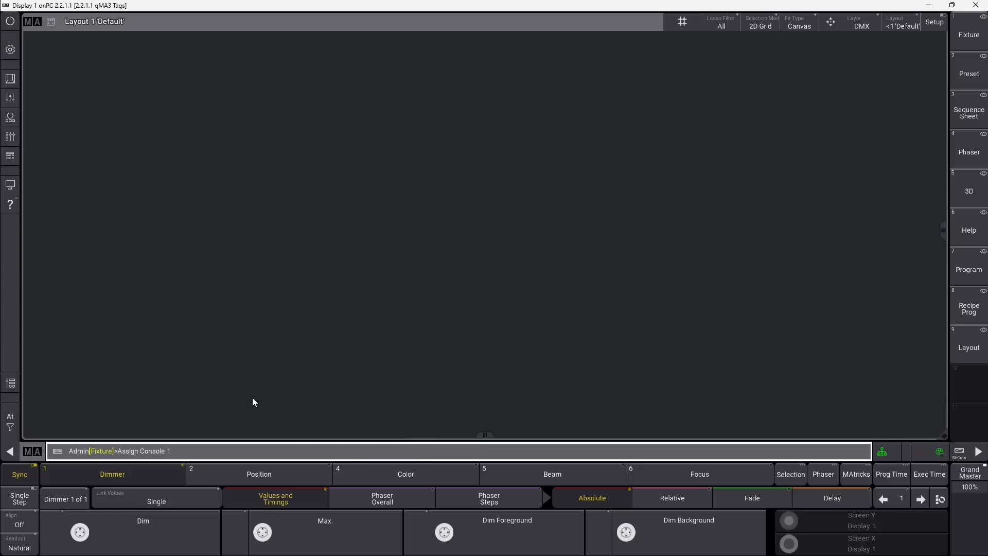
click(332, 261)
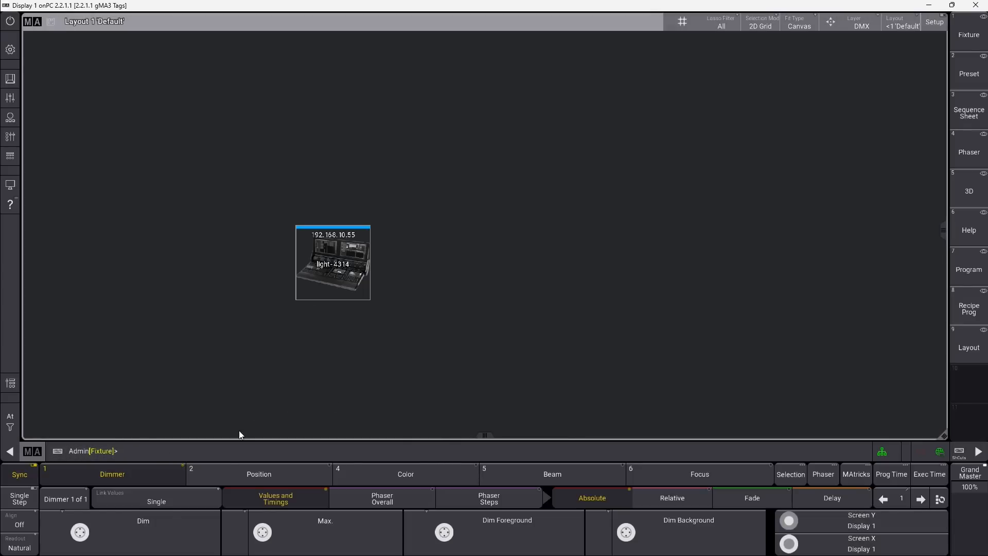
- Reuse the previous Assign command to add PU 1 to Layout 1 in place of Console 1
click(230, 451)
key(Up)
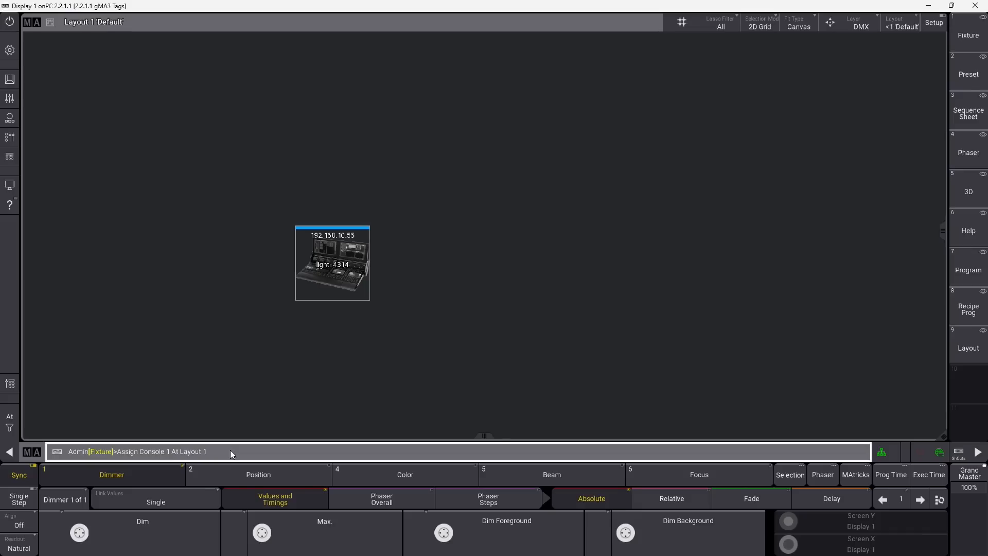
key(Left)
key(Left)
key(Left)
key(Left)
key(Left)
key(Left)
key(Left)
key(Left)
key(Left)
key(Left)
key(Left)
key(Left)
key(BackSpace)
key(BackSpace)
key(BackSpace)
key(BackSpace)
key(BackSpace)
key(BackSpace)
key(BackSpace)
key(BackSpace)
key(BackSpace)
text(PU 1)
key(Return)
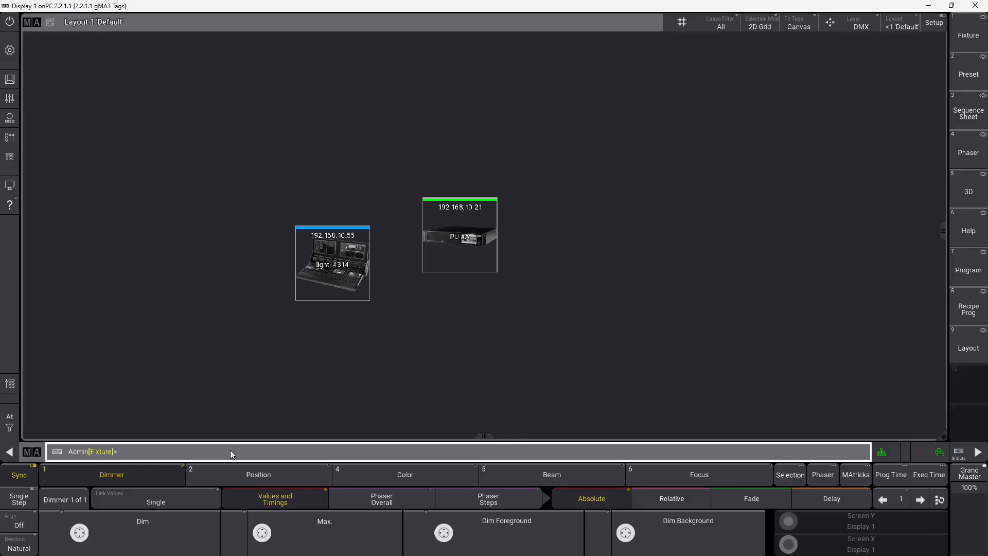
- Edit the recalled Assign command to add the I/O Node network node to Layout 1
key(Up)
key(BackSpace)
key(BackSpace)
key(BackSpace)
key(BackSpace)
key(BackSpace)
key(BackSpace)
key(BackSpace)
key(BackSpace)
key(BackSpace)
key(BackSpace)
key(BackSpace)
key(BackSpace)
key(BackSpace)
key(BackSpace)
key(BackSpace)
key(BackSpace)
text(ode)
key(Return)
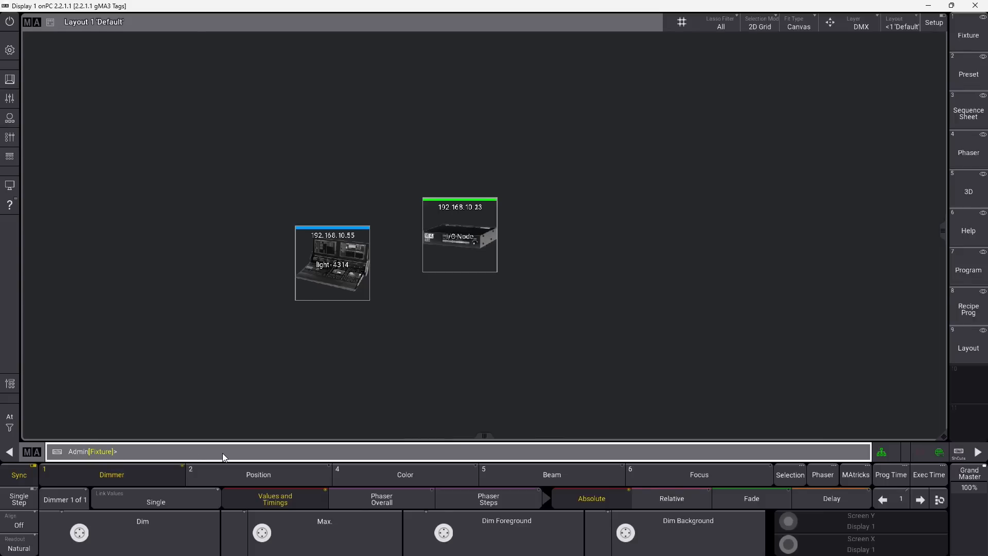
- Assign the 2 Port Node to Layout 1 by rerunning an earlier network node command
key(Up)
key(Up)
key(Return)
- In the layout's setup mode, move the 2 Port Node to about X 90, Y -290 and the console to about X -980, Y 280
click(934, 23)
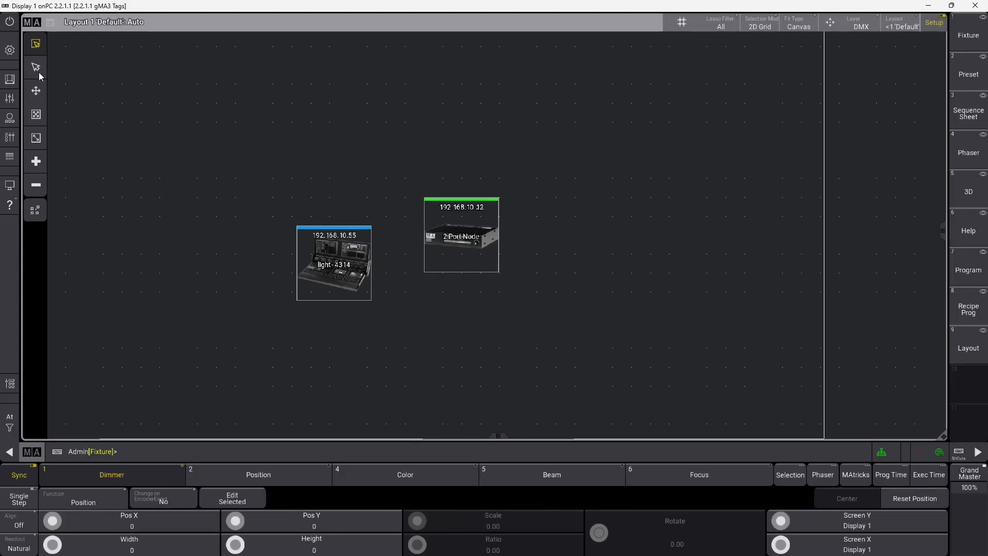
click(36, 90)
drag(460, 237, 531, 308)
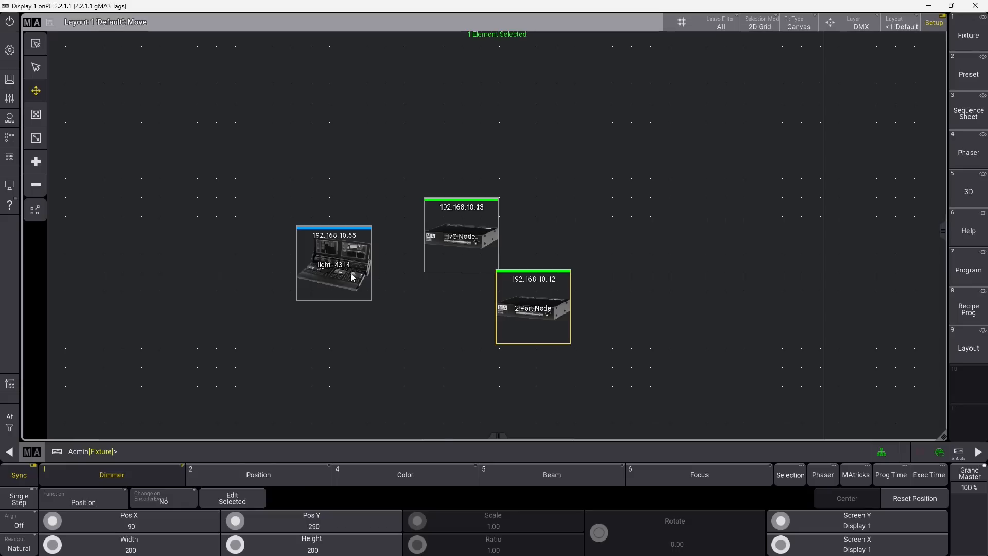
drag(344, 271, 139, 100)
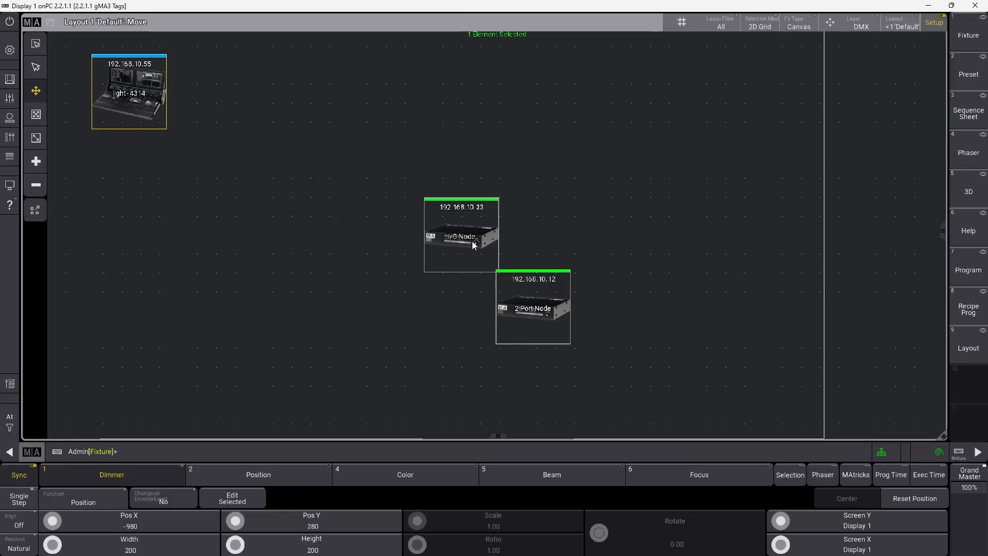
- Move the PU to about X -980, Y 10, the I/O Node to X -980, Y -240 and the 2 Port Node to X -710, Y -240
drag(474, 245, 242, 316)
drag(431, 238, 121, 196)
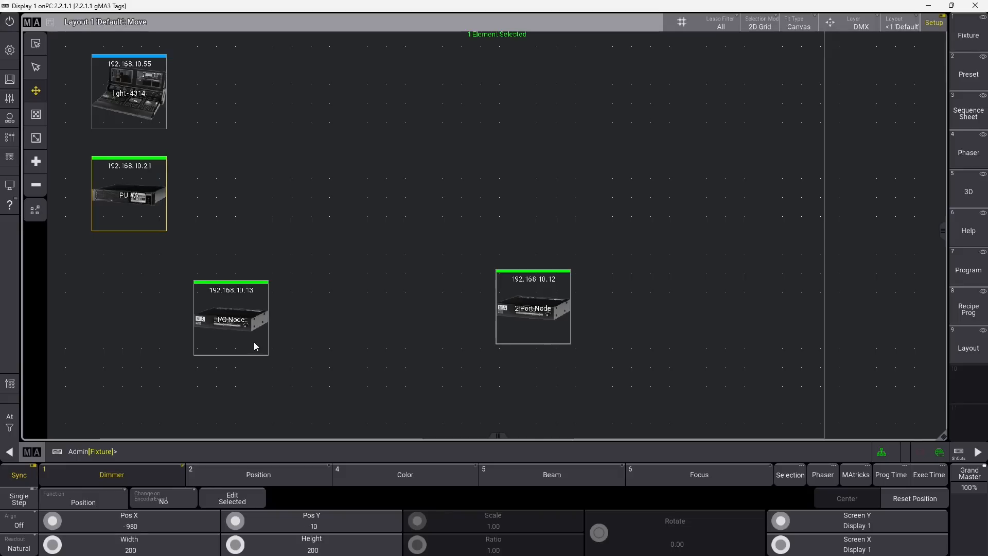
drag(254, 342, 153, 310)
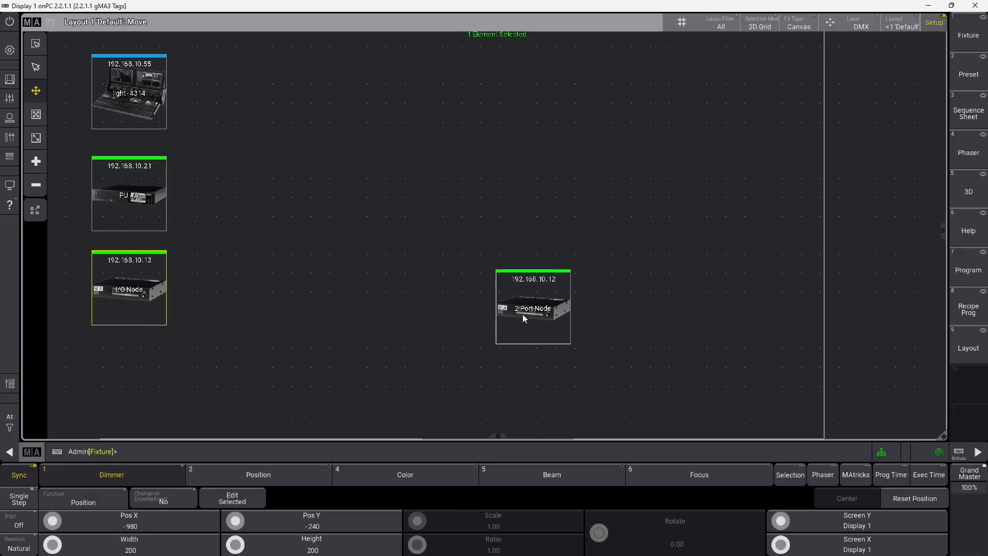
drag(523, 314, 230, 295)
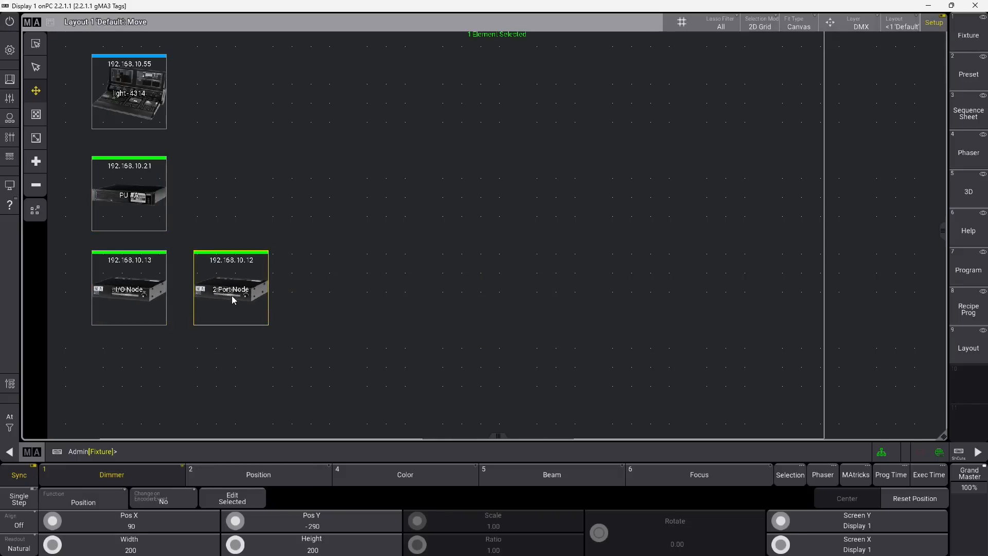
- Recall the NetworkNode assignment command and change it to assign onPC 1 to Layout 1
click(264, 455)
key(Up)
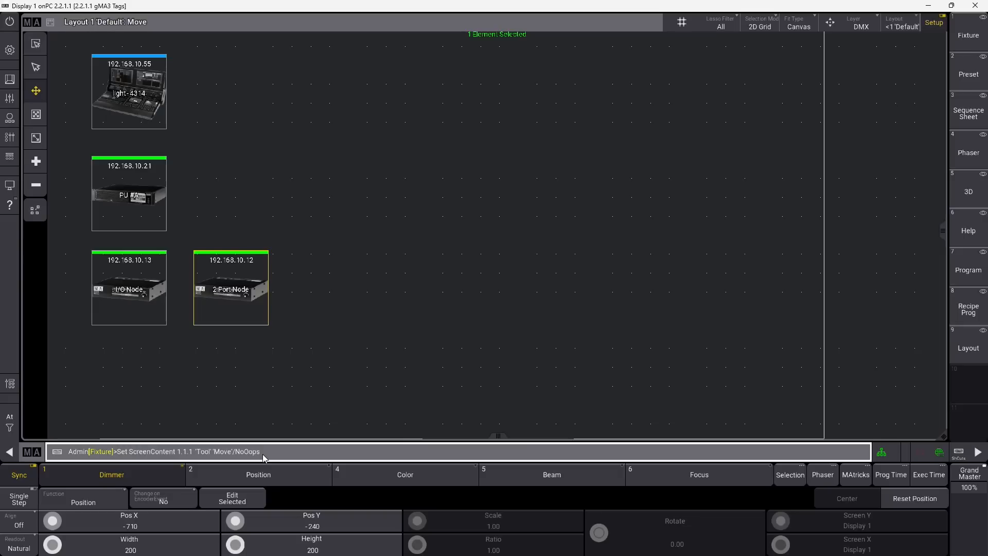
key(Up)
key(Up)
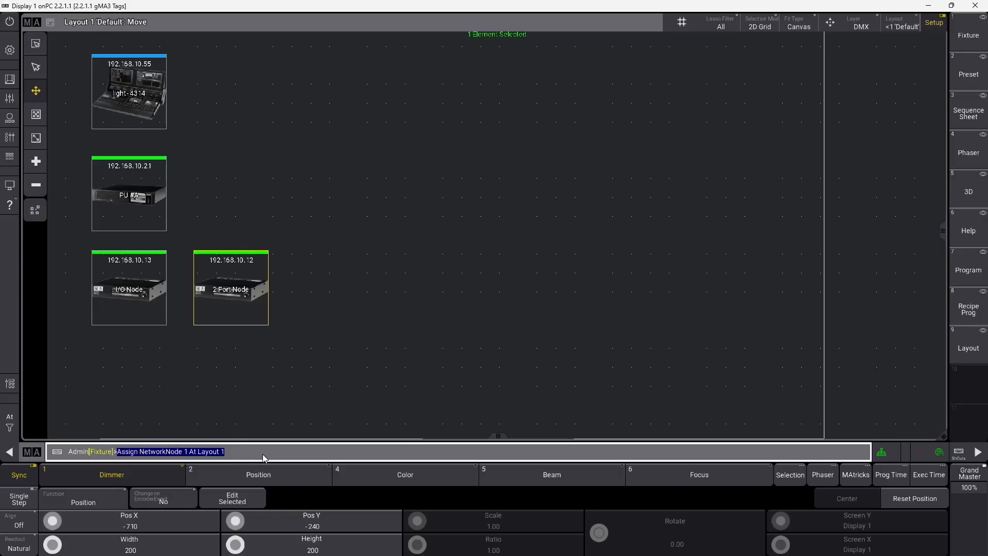
key(End)
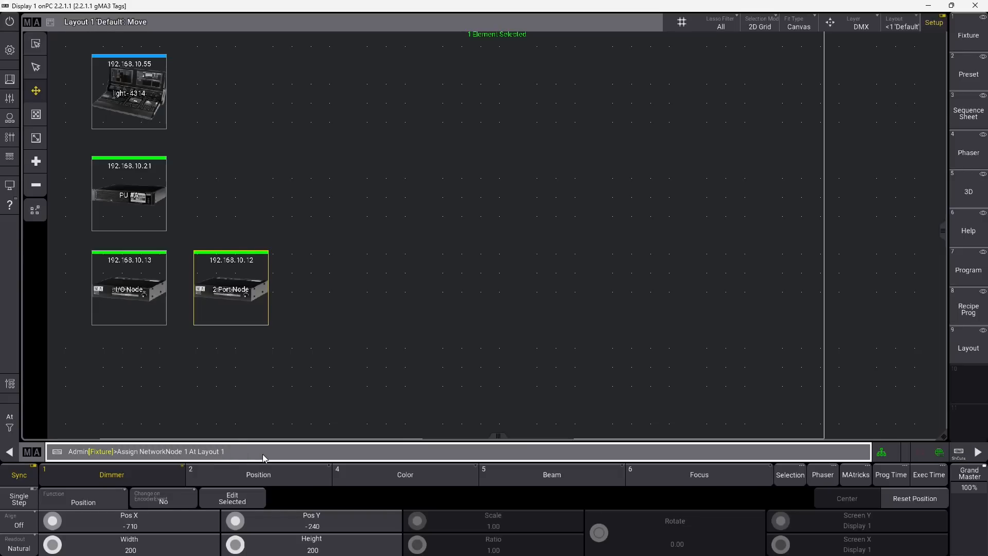
key(BackSpace)
key(BackSpace)
key(BackSpace)
key(BackSpace)
key(BackSpace)
key(BackSpace)
key(BackSpace)
key(BackSpace)
key(BackSpace)
key(BackSpace)
key(BackSpace)
key(BackSpace)
key(BackSpace)
text(onPC 1)
key(Return)
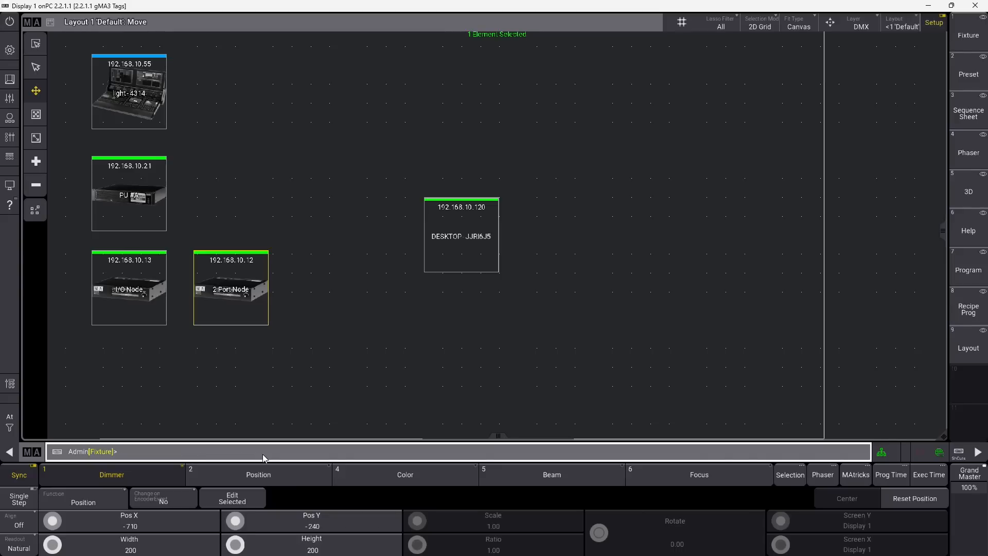
- Recall the onPC assignment command and change it to assign onPC 2 to Layout 1
key(Up)
key(BackSpace)
text(2 At Layout 1)
key(Return)
- Move the DESKTOP onPC beside the console and the MSI Laptop next to it at about X -440, Y 280
drag(464, 244, 509, 306)
drag(460, 230, 262, 96)
drag(496, 270, 342, 105)
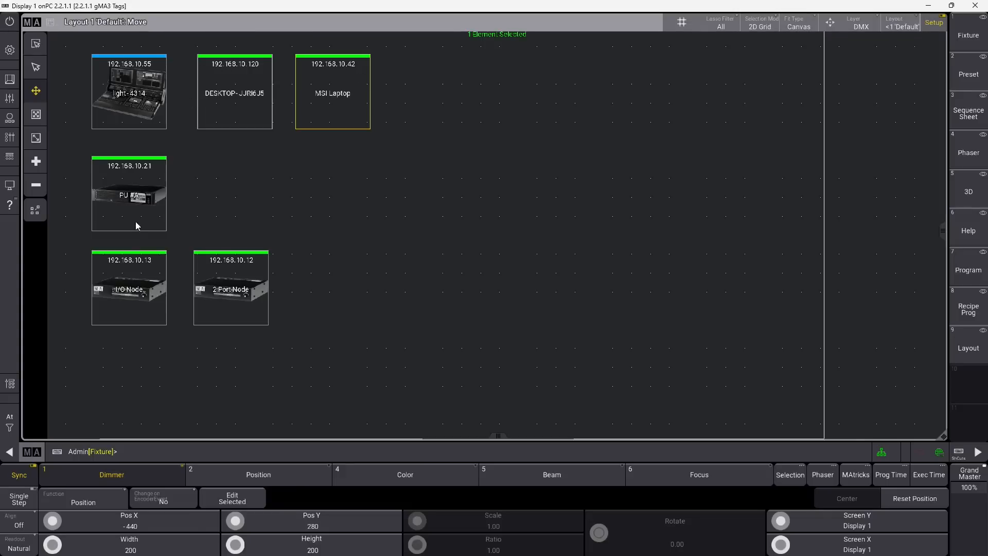
- Dismiss the 2 Port Node from the network session, return to the layout and leave its setup mode
click(9, 49)
click(384, 299)
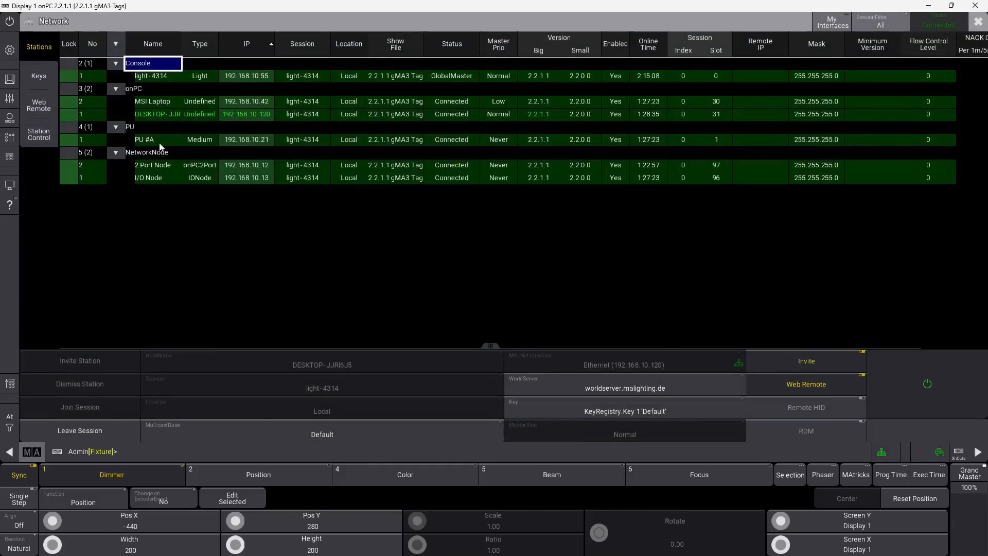
click(161, 165)
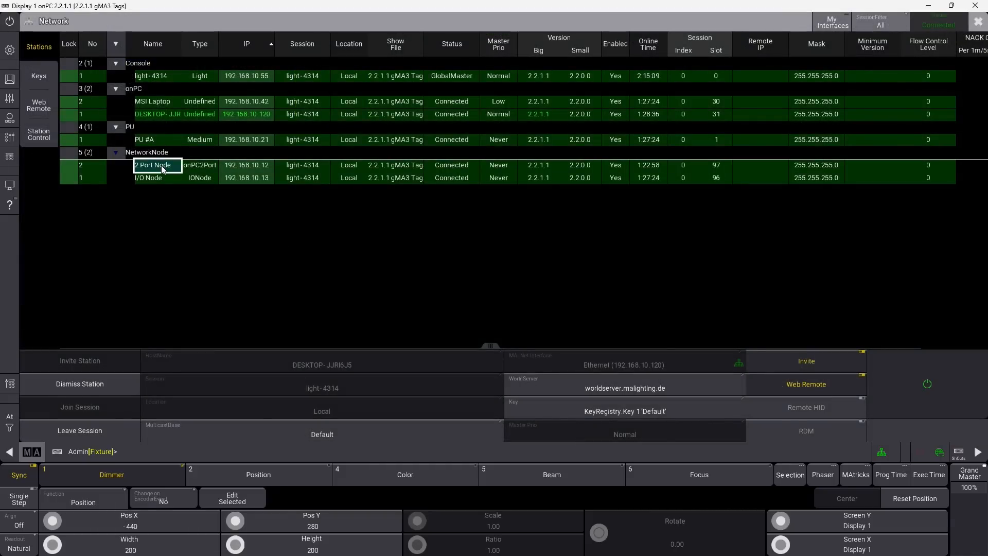
click(106, 378)
click(978, 22)
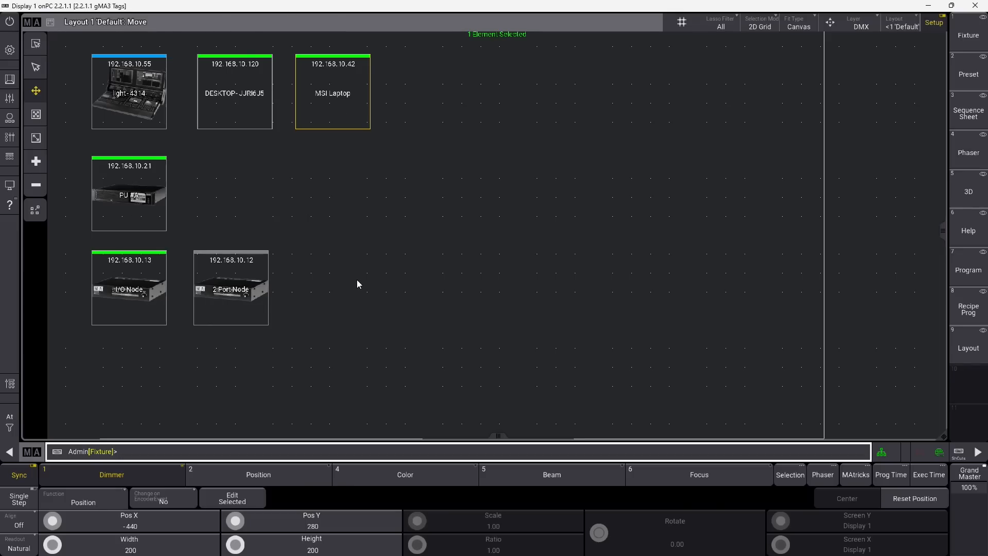
click(936, 23)
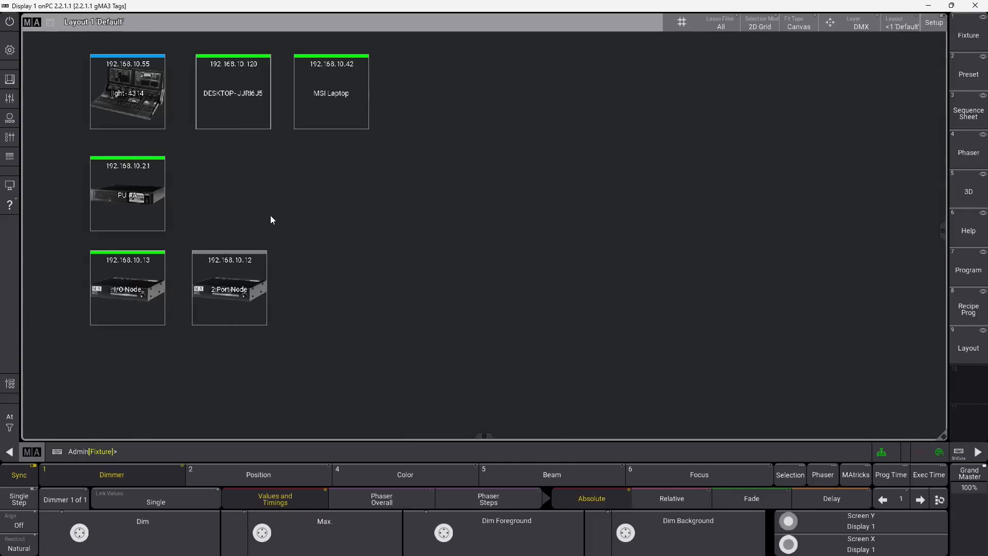
- Open the PU's output configuration from the layout and set XLR A to 2
click(131, 193)
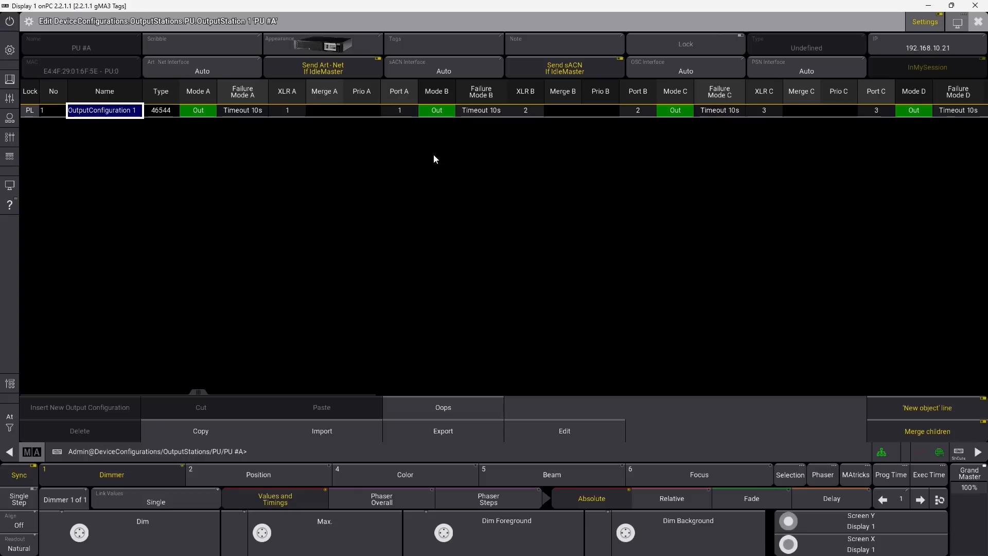
click(288, 110)
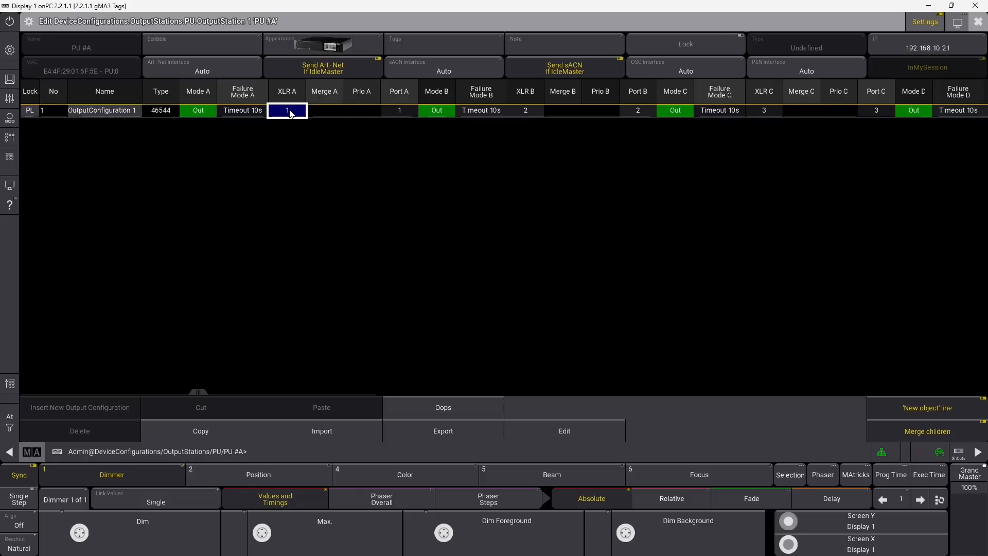
click(290, 111)
click(357, 215)
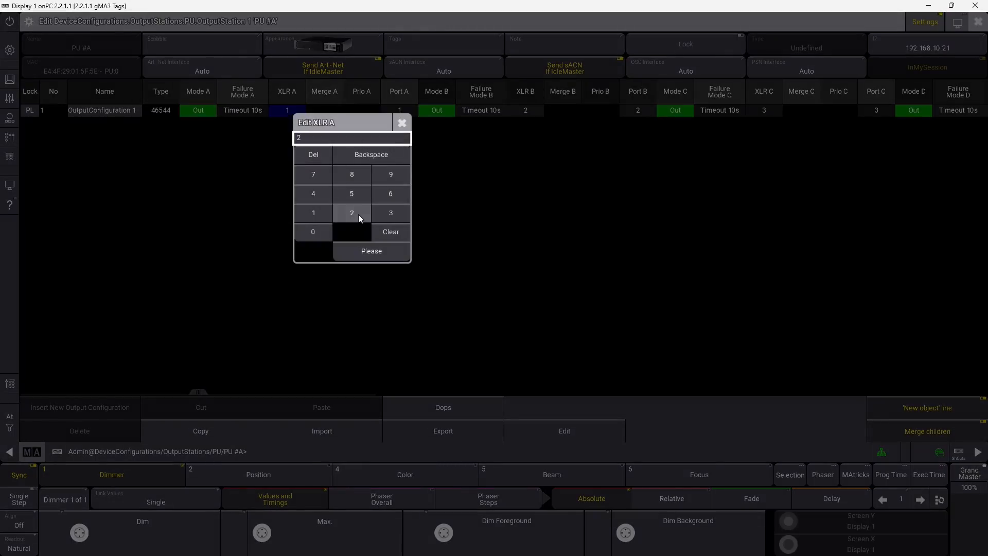
click(382, 250)
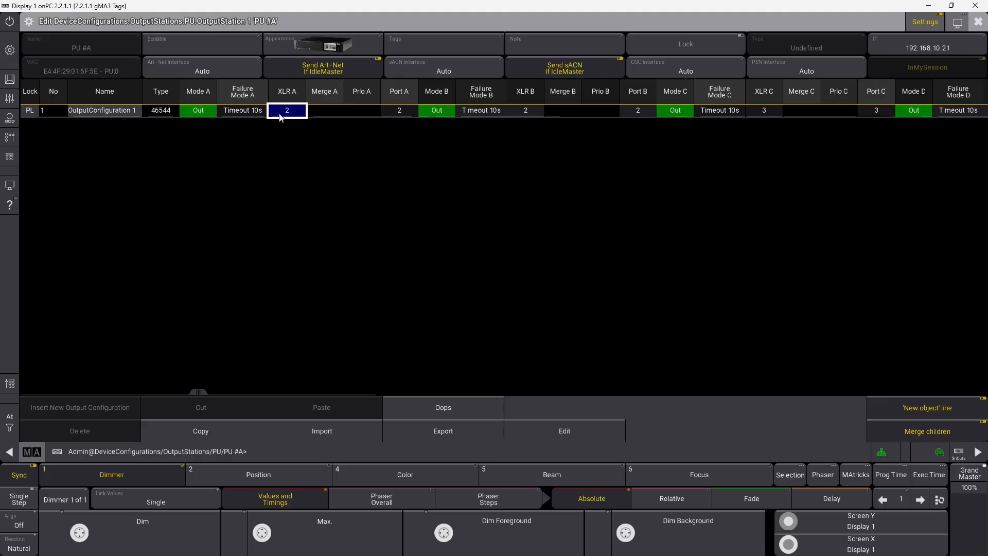
- Set the PU's XLR A back to 1
click(282, 111)
click(314, 219)
click(366, 251)
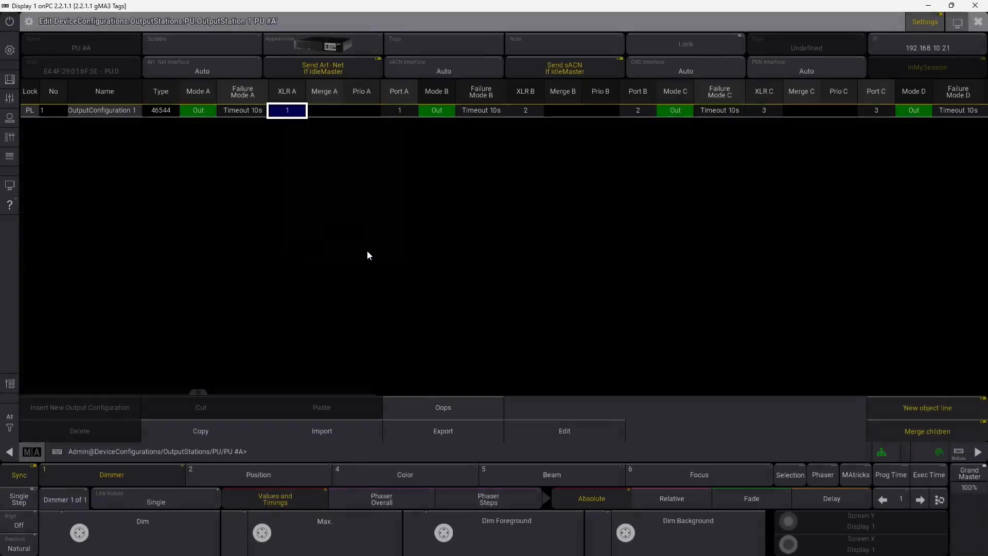
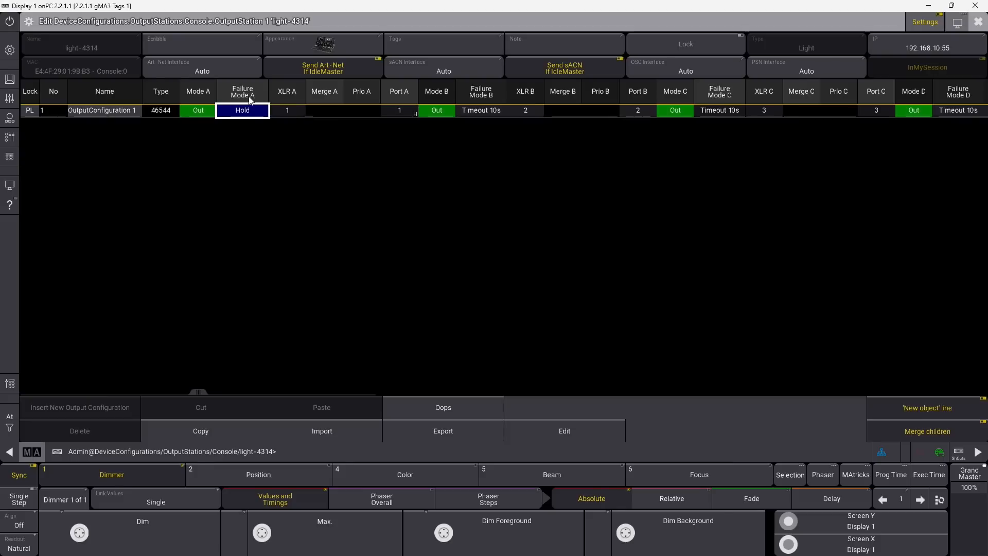
- Set the light-4314 console's Failure Mode A to Timeout 10s and close its output configuration
click(247, 113)
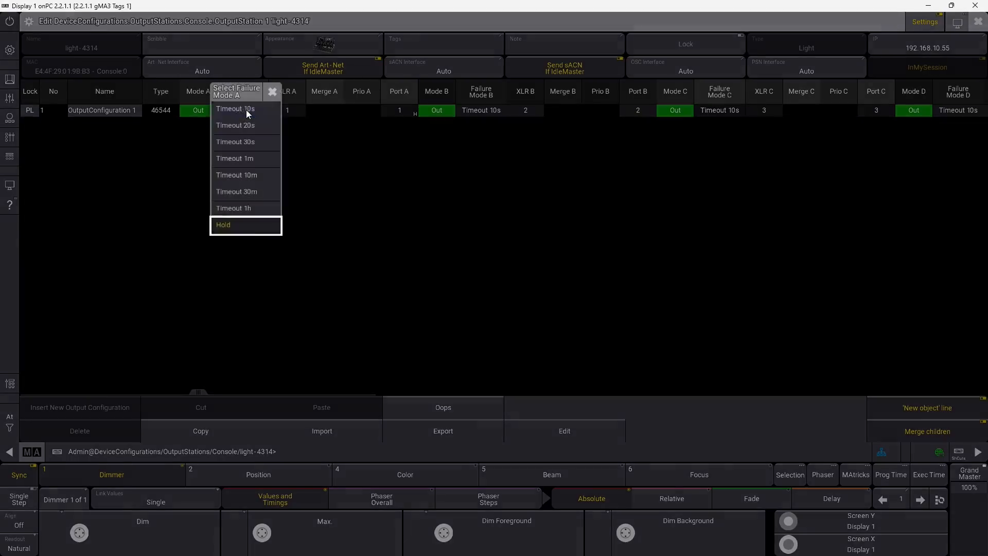
click(251, 111)
click(978, 22)
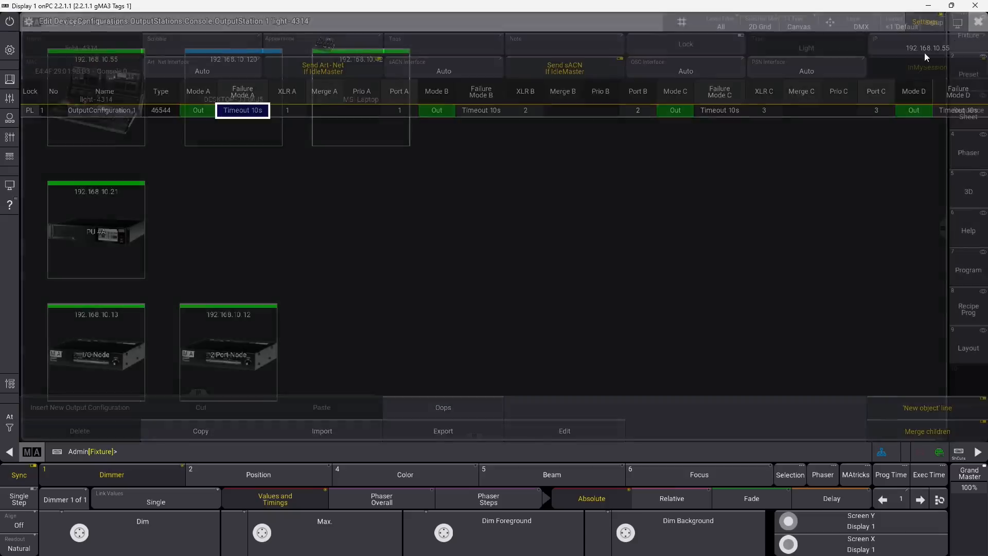
- In the connector configuration, set the failure mode of Port A on the light-4314 console to Hold and apply it
click(14, 49)
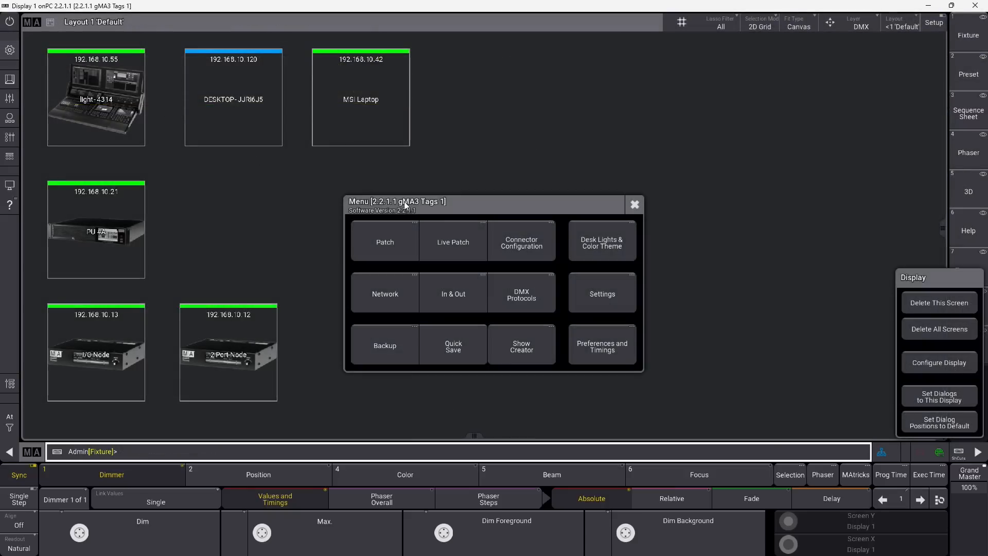
click(523, 243)
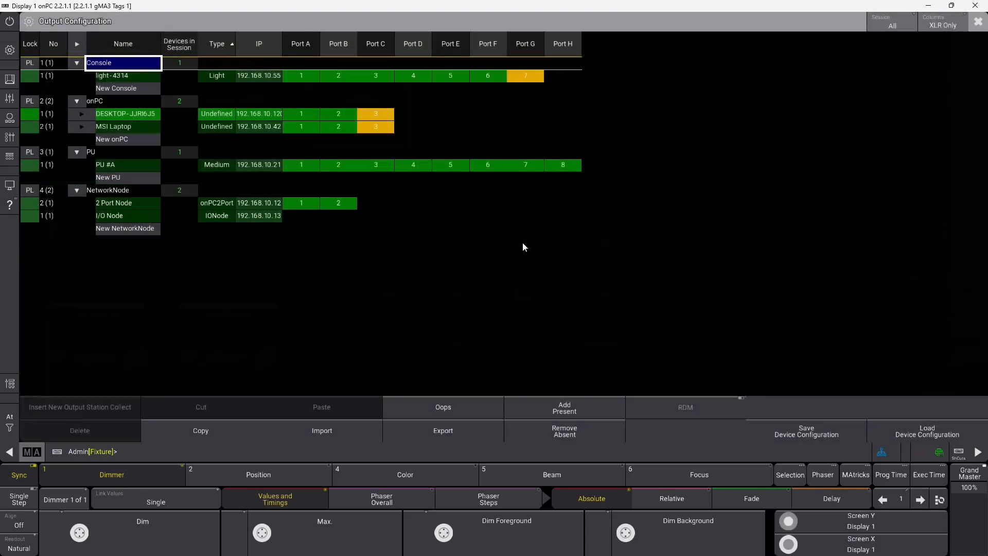
click(311, 76)
click(354, 137)
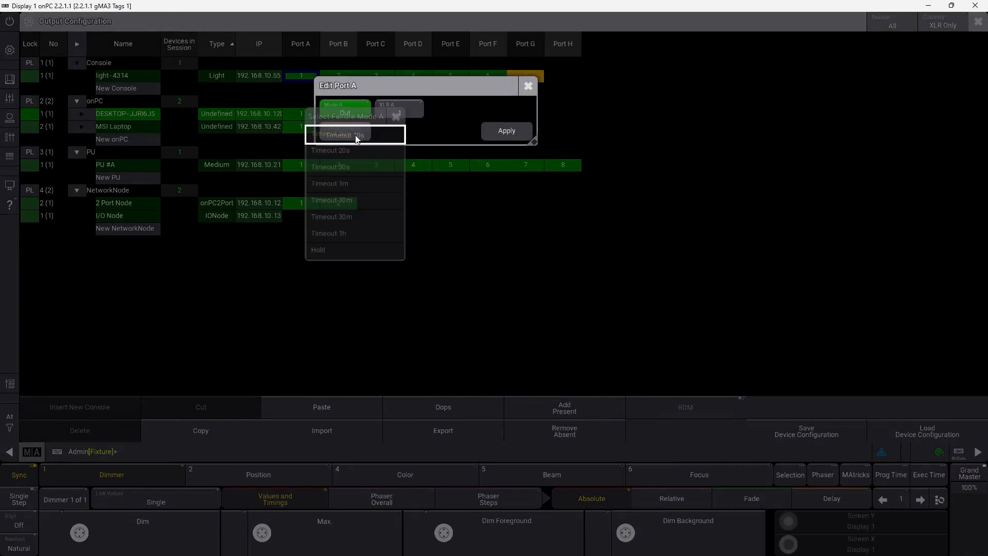
click(348, 247)
click(496, 129)
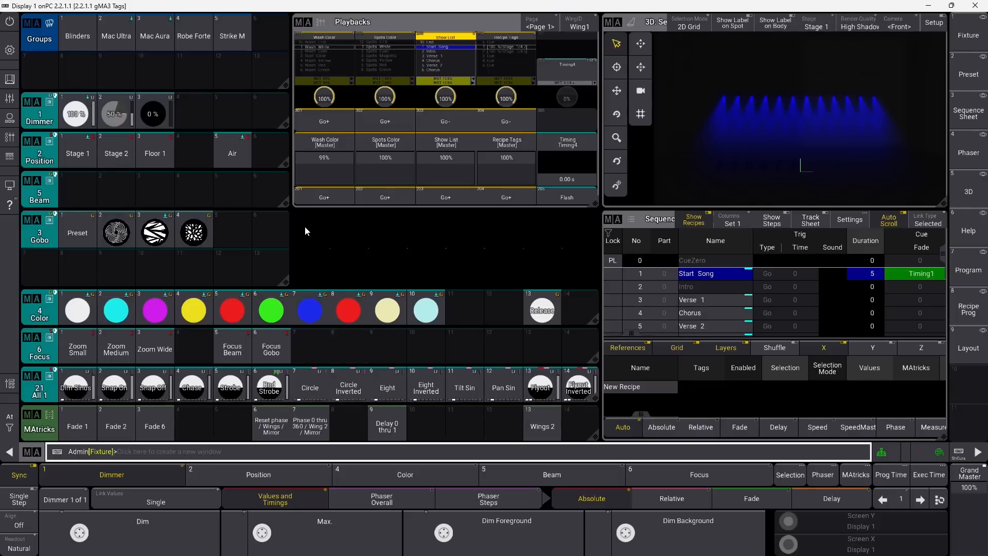
- Add a Sequences pool in the empty area below the playbacks and alternately select its Recipe Tags and Show List sequences
click(598, 284)
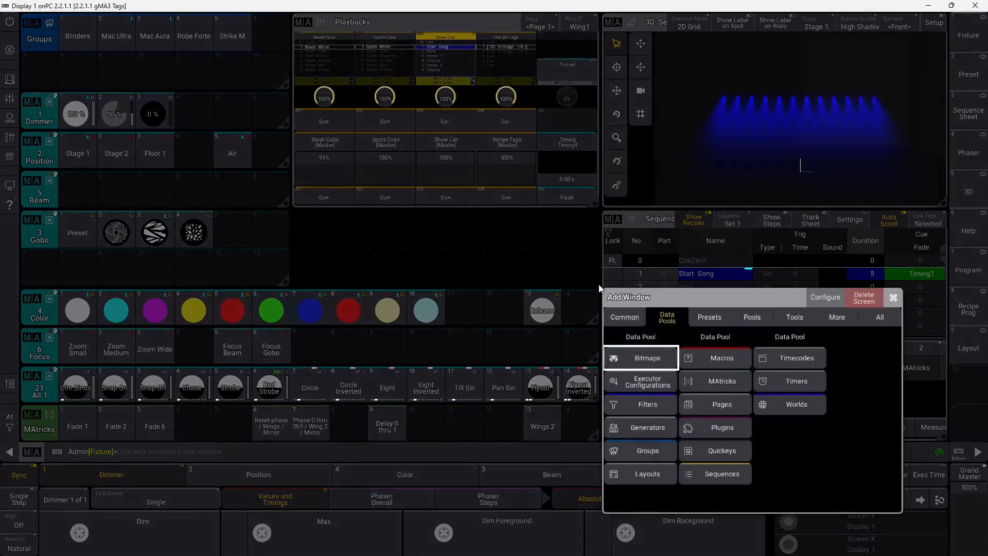
click(723, 475)
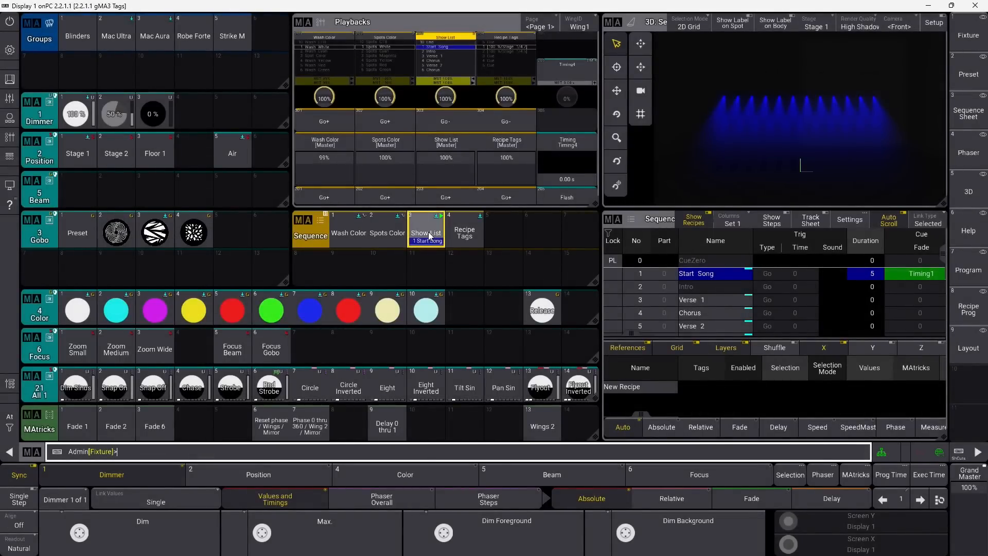
click(464, 232)
click(425, 229)
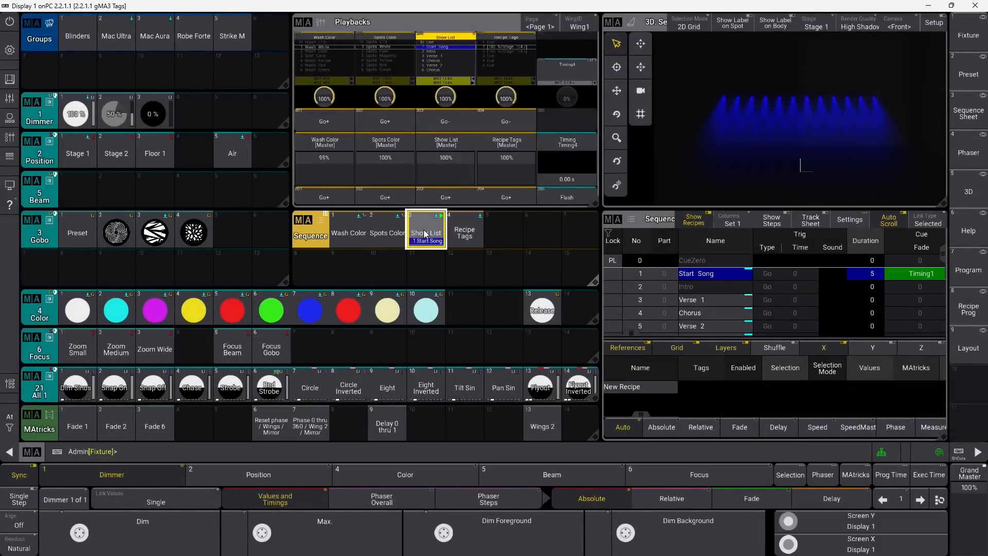
click(464, 232)
click(431, 229)
- Set the Sequence pool's Pool Action to Go+ and close its settings
click(308, 223)
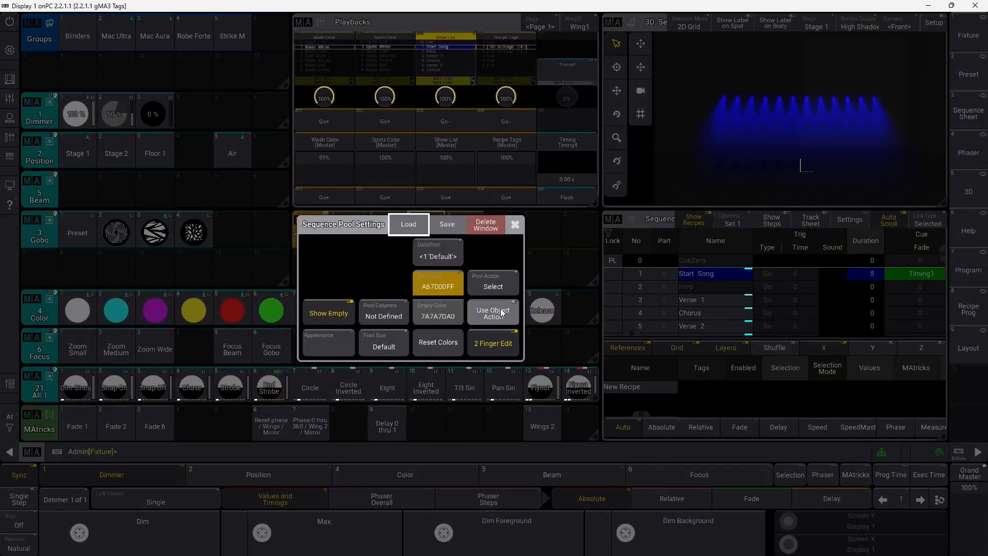
click(493, 286)
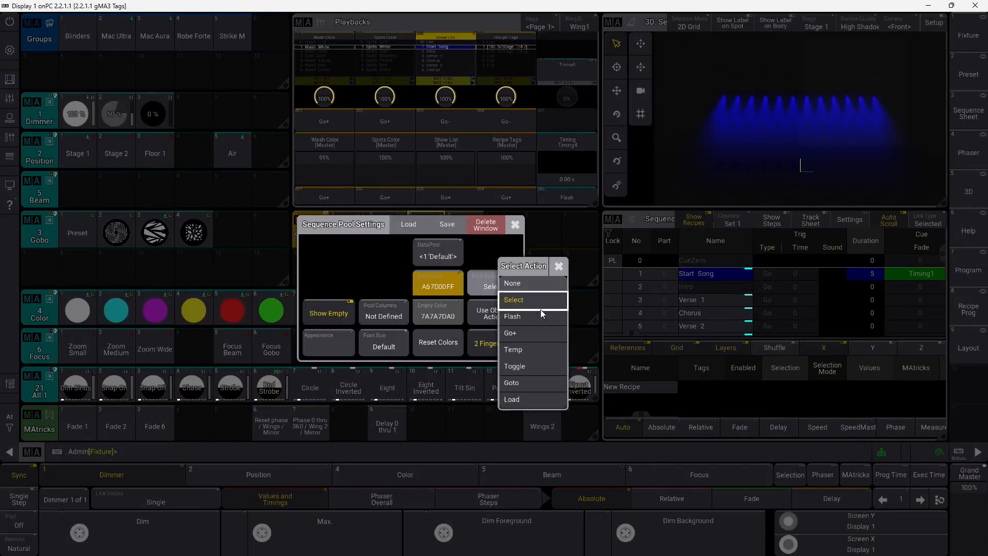
click(539, 335)
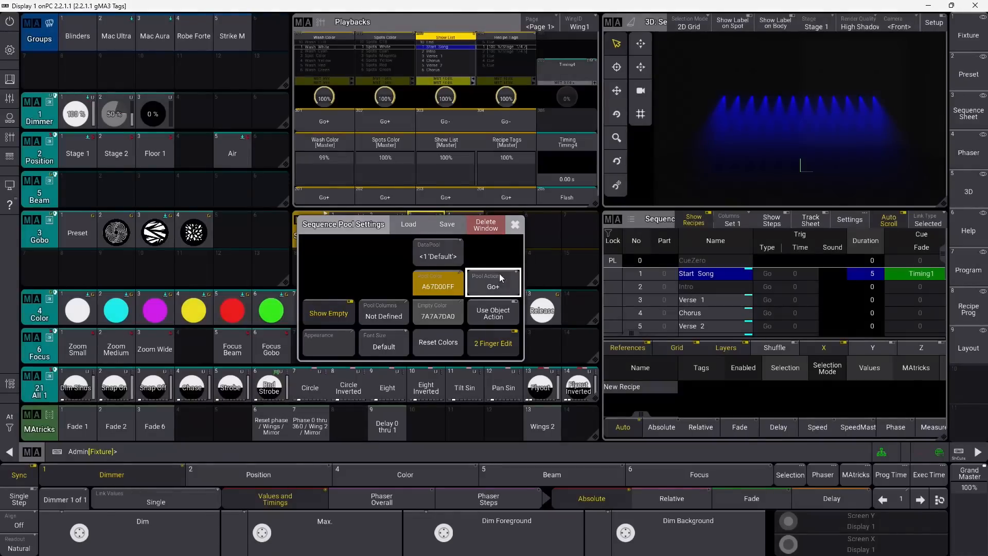
click(516, 227)
- Run Go+ twice on Show List and twice on Recipe Tags from the Sequence pool
click(427, 247)
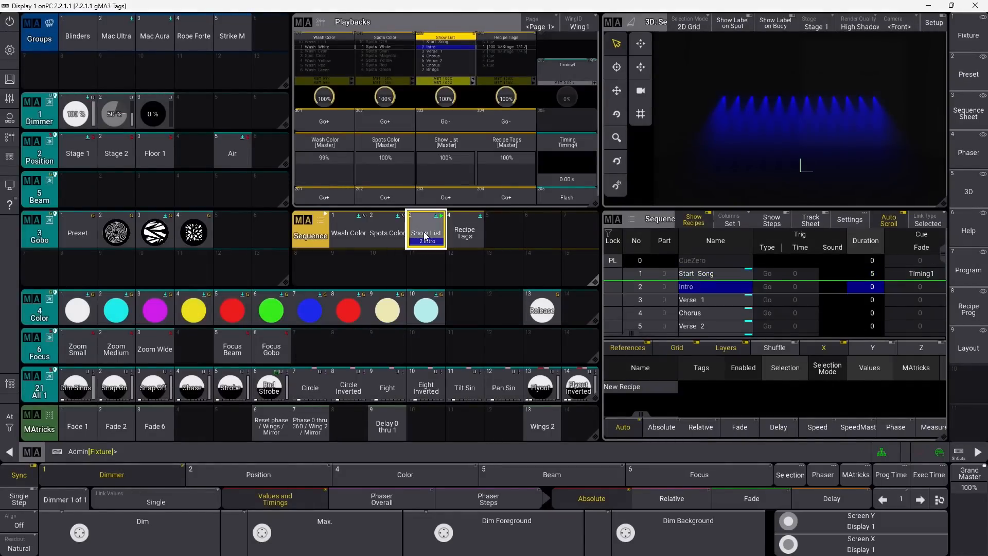
click(426, 234)
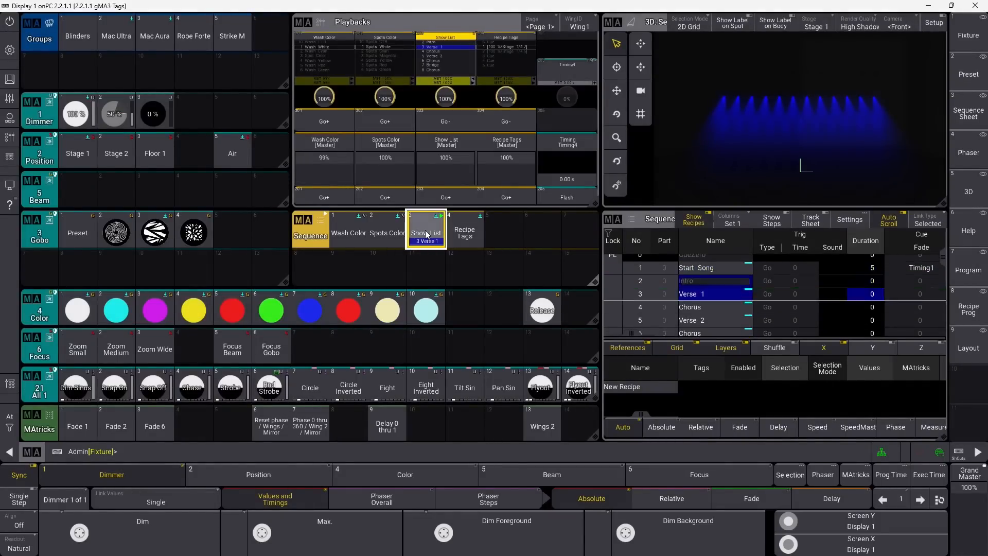
click(471, 233)
click(473, 234)
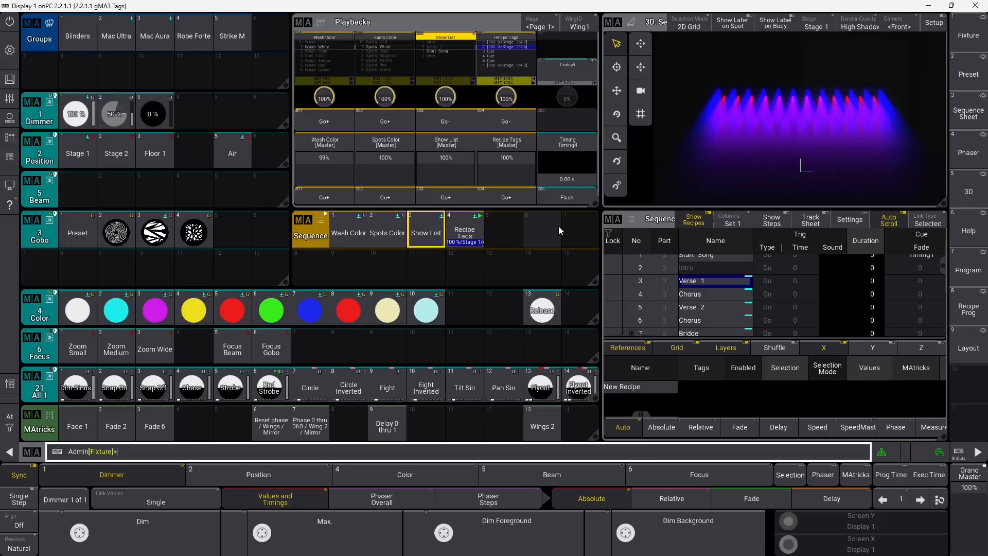
- Open the Wash Color sequence for editing and set its Object Action to Flash in the sequence settings
click(346, 228)
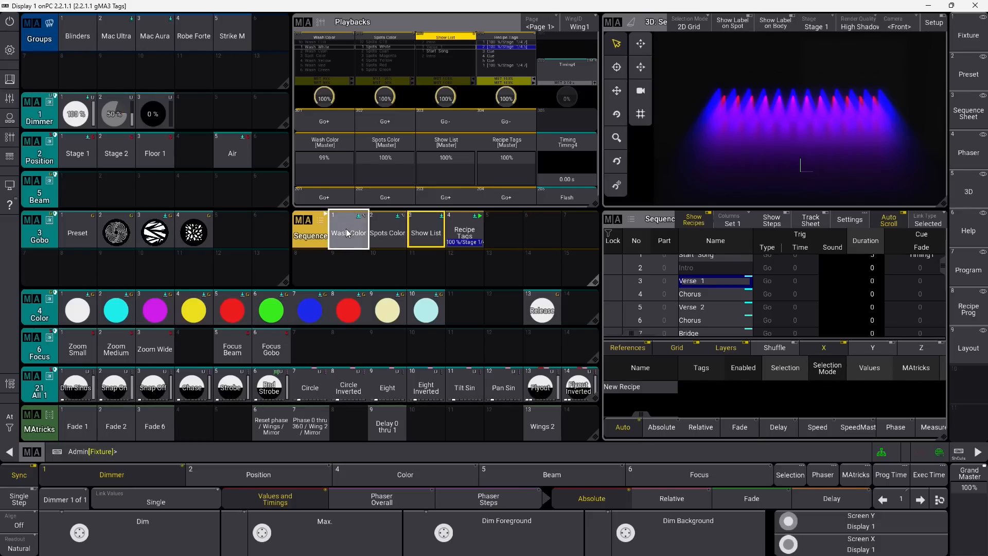
click(348, 239)
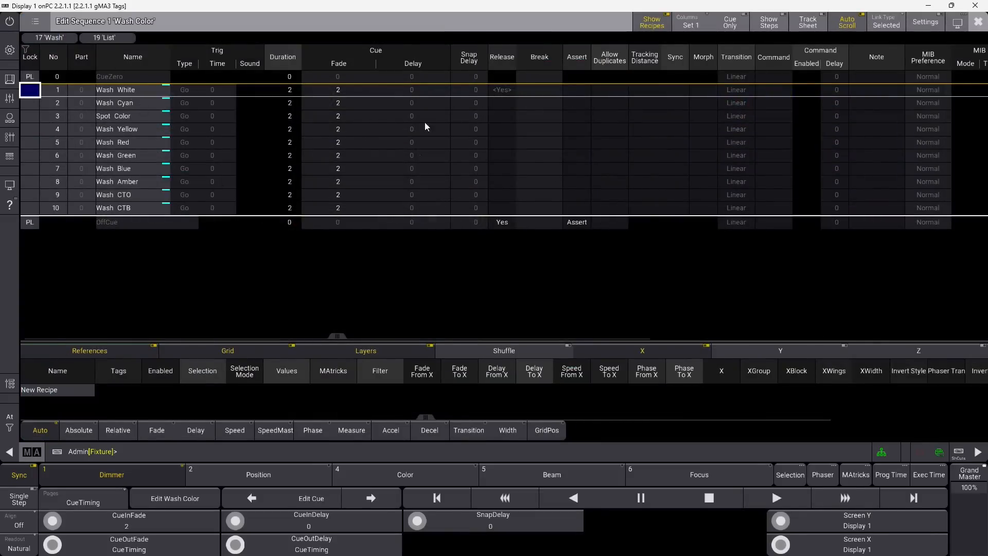
click(910, 30)
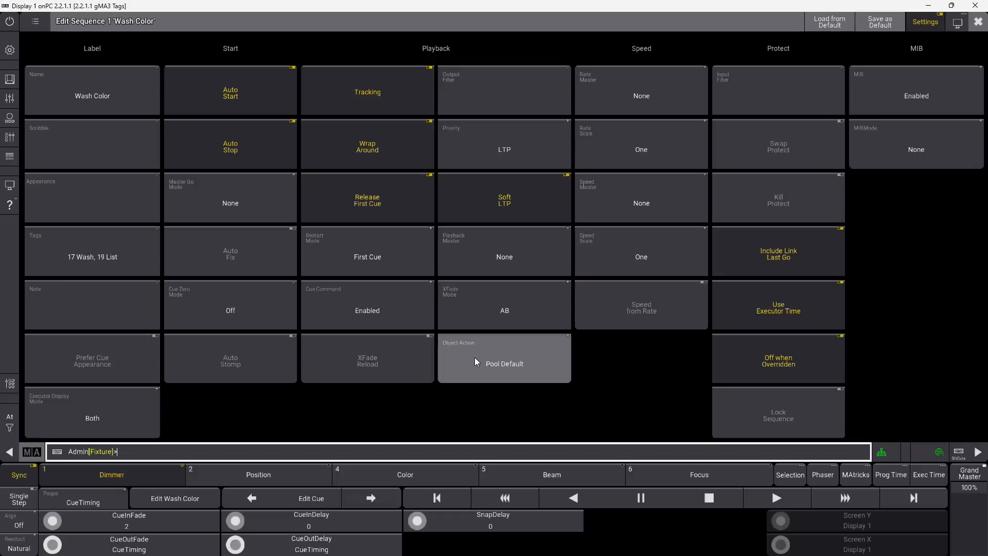
click(474, 357)
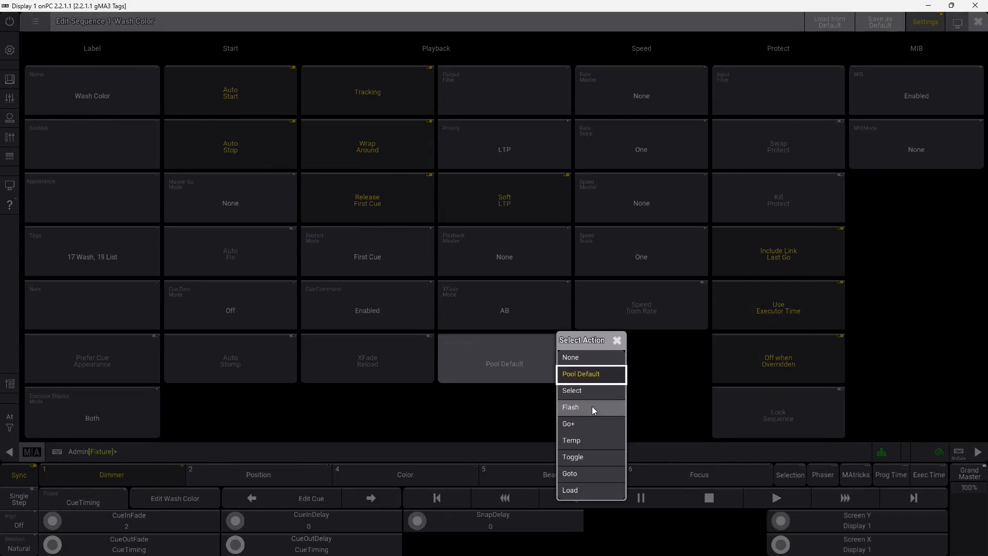
click(591, 406)
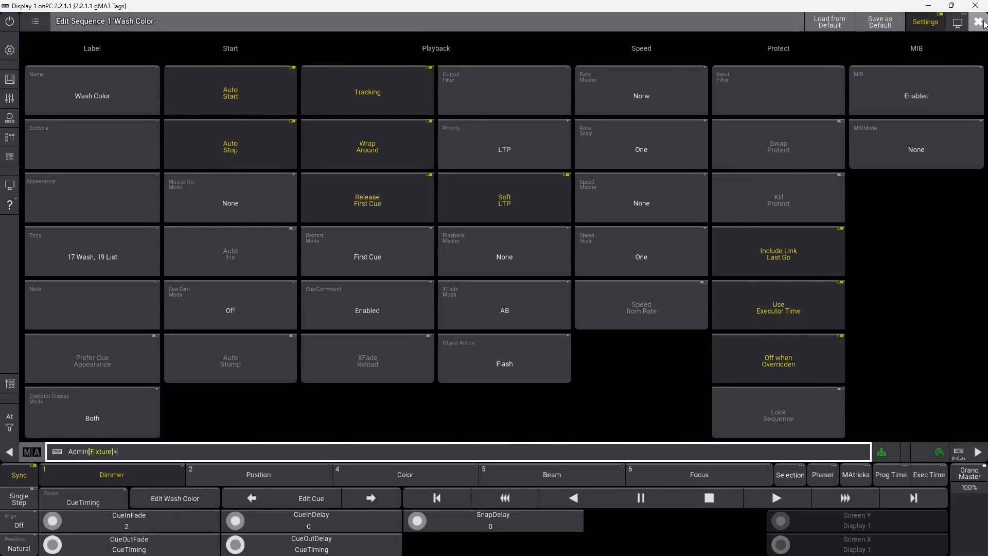
click(980, 22)
- Enable Use Object Action in the Sequence pool settings and run Show List from the pool
click(315, 226)
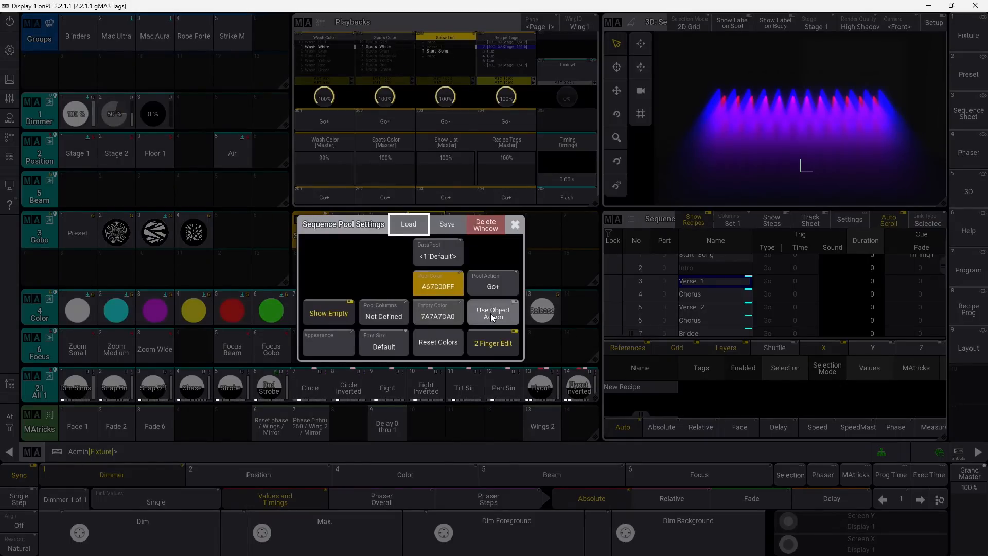
click(514, 225)
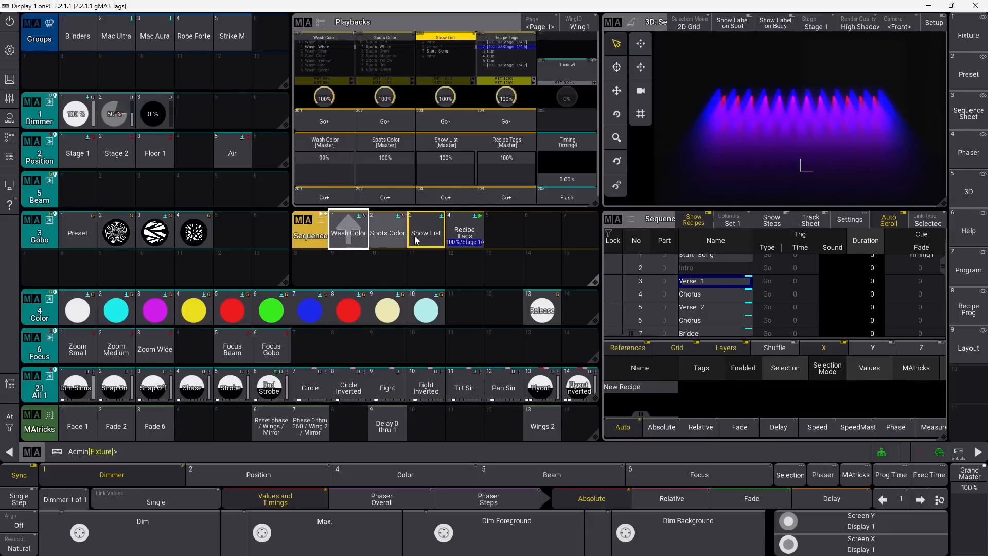
click(432, 236)
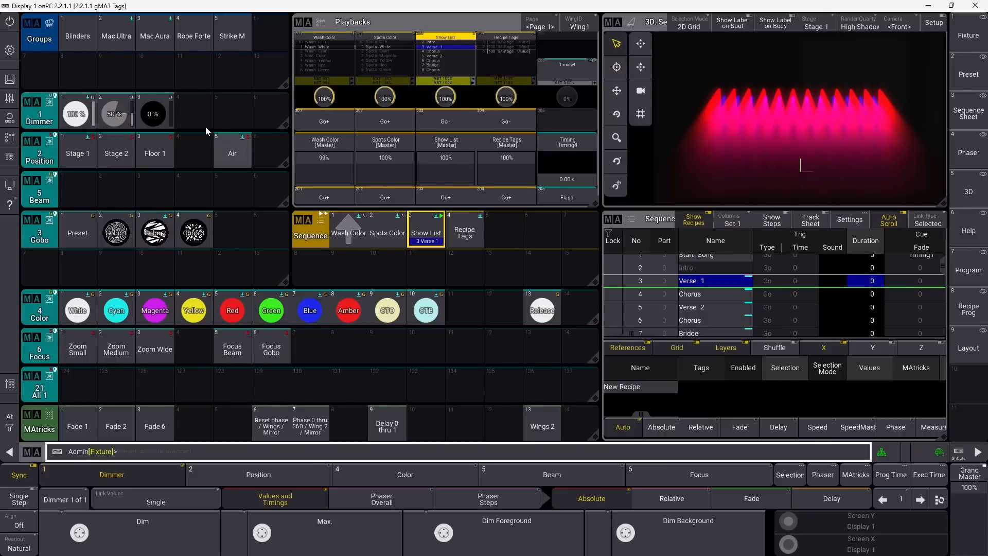
- Select the Mac Ultra group and apply the Air position, Gobo 2 and White color presets to it
click(125, 30)
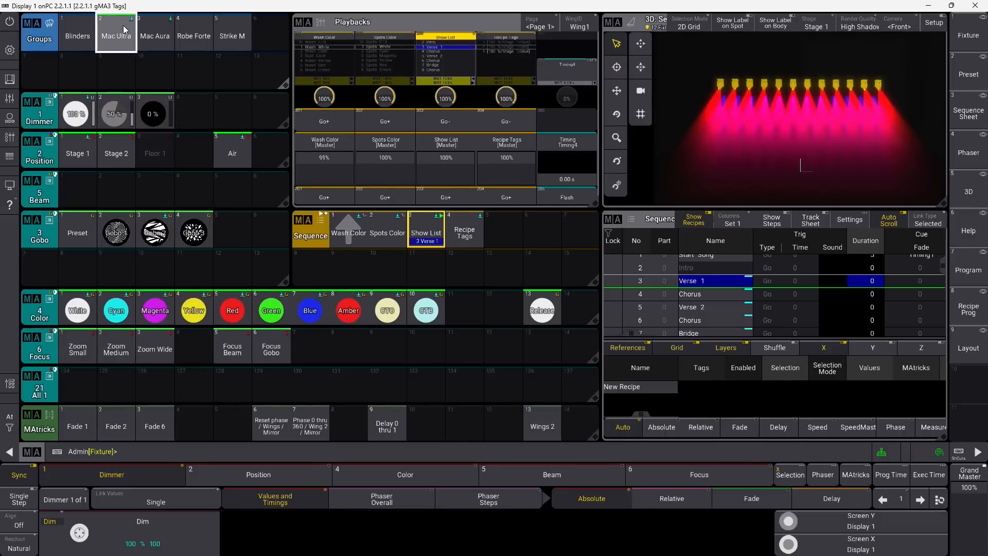
click(234, 154)
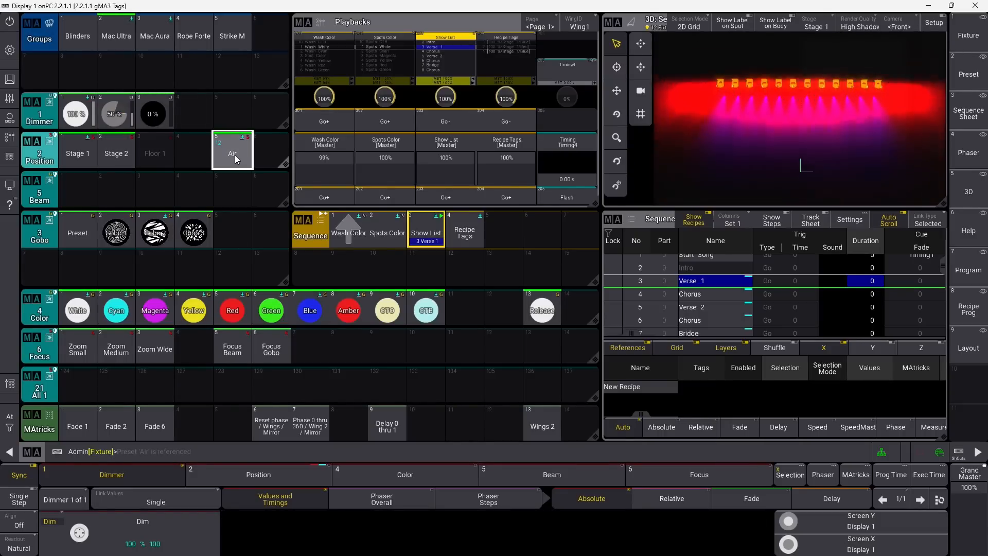
click(155, 232)
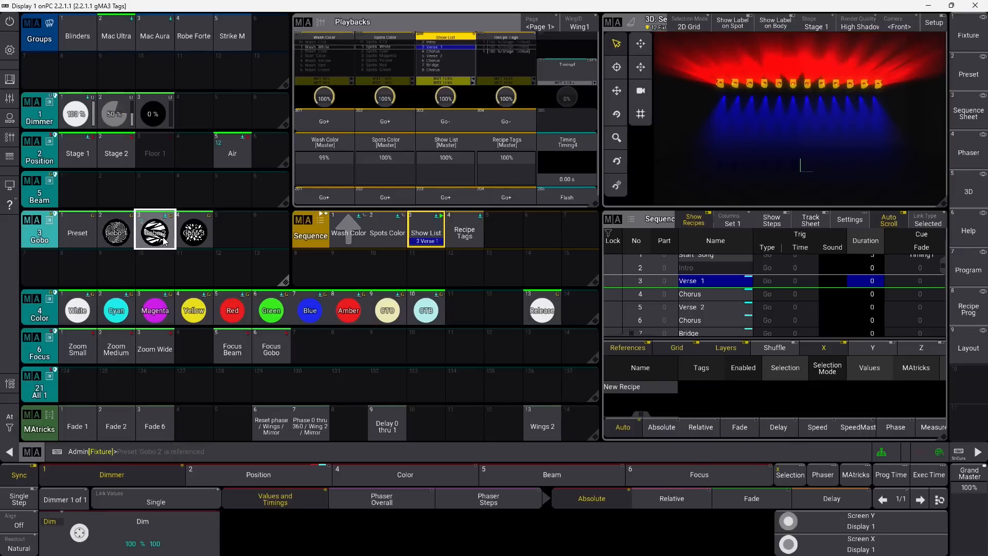
click(79, 311)
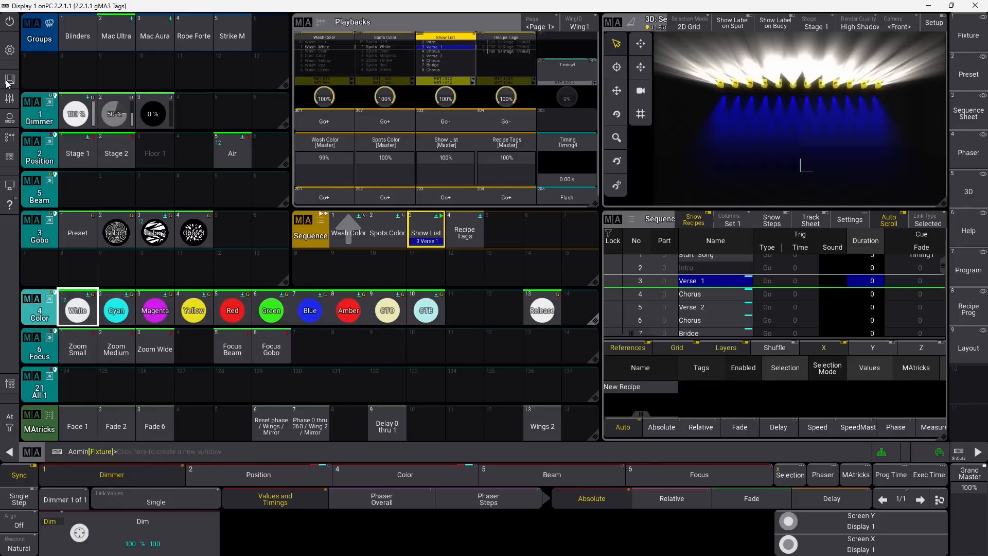
- Store the look with the Embedded preset option enabled as All 1 preset 124, and clear the programmer
click(9, 80)
click(644, 429)
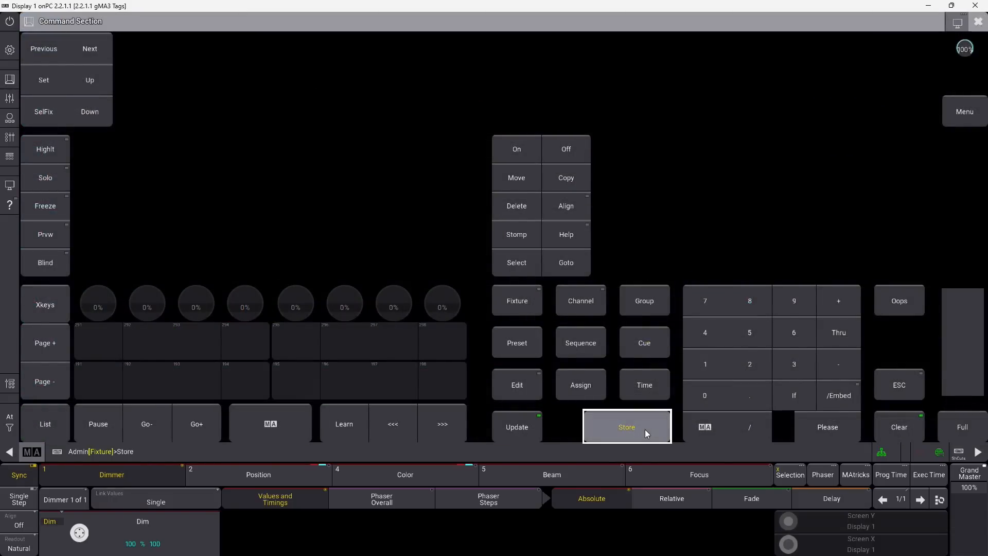
click(645, 430)
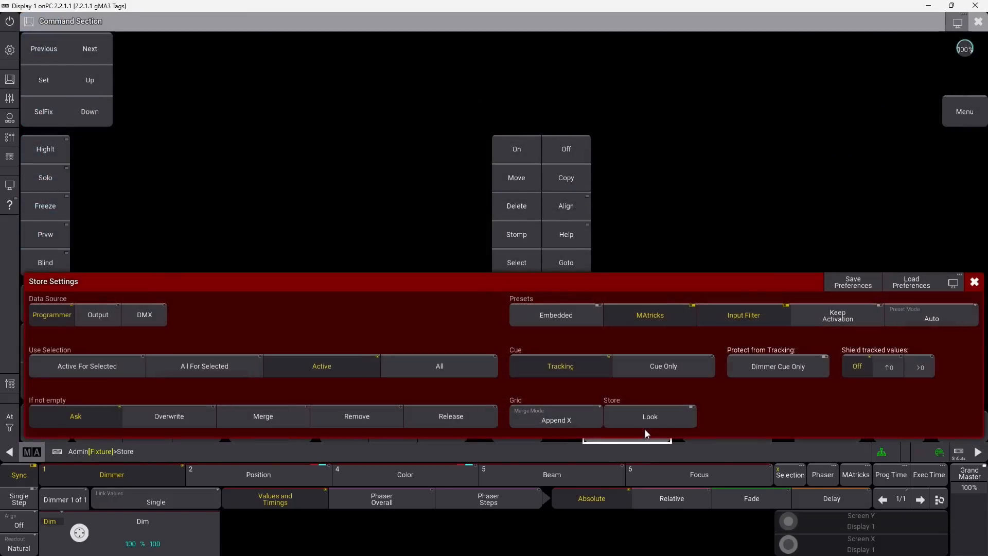
click(564, 319)
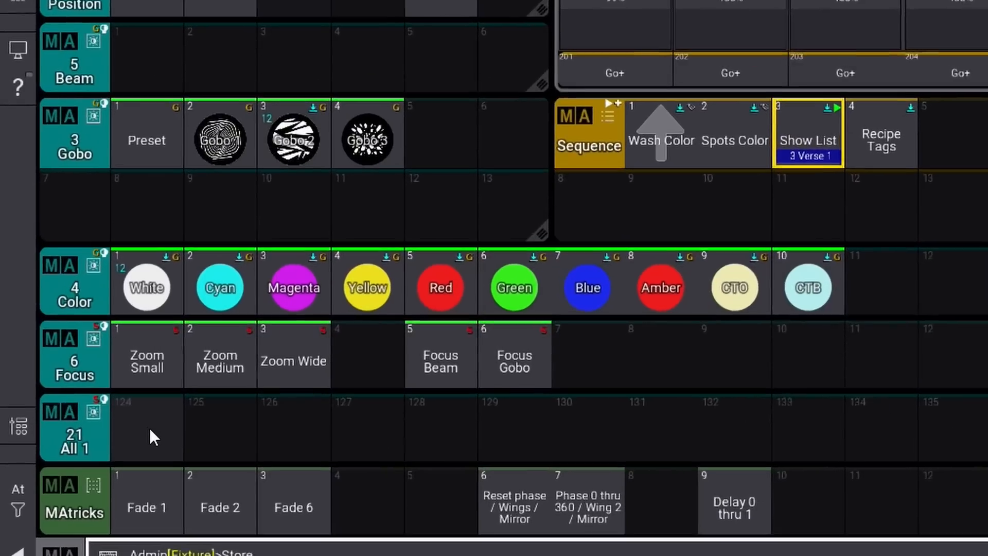
click(79, 386)
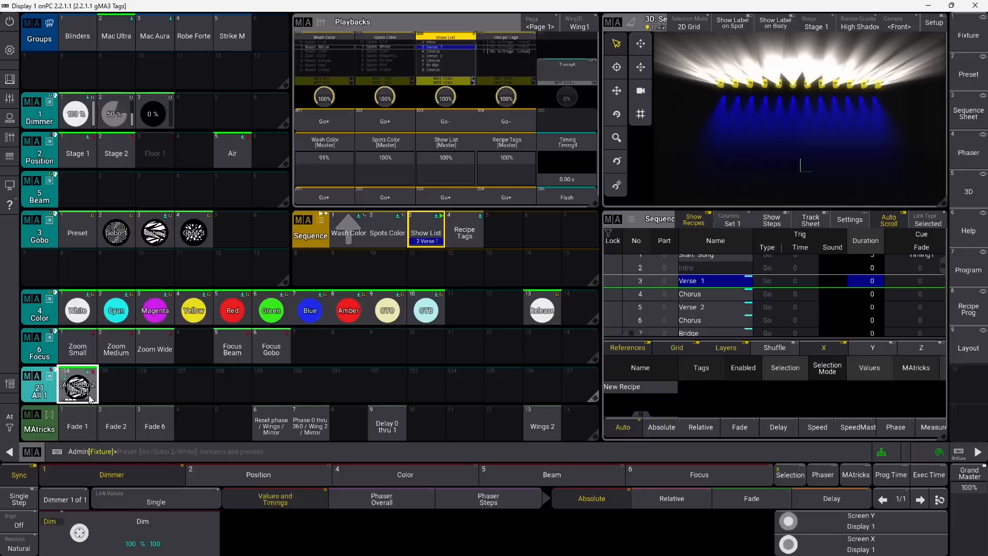
click(10, 427)
click(79, 423)
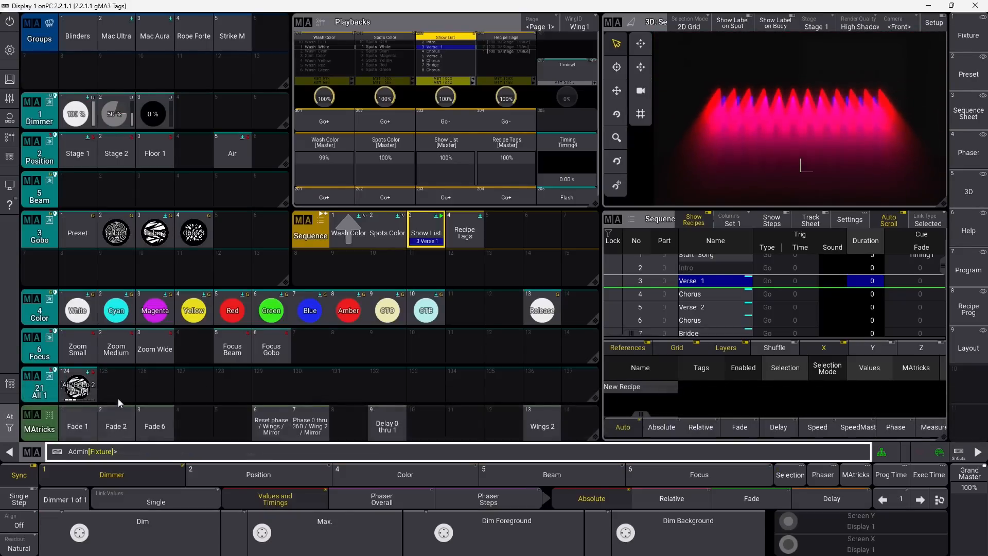
- Open the empty All 1 preset 125 for editing and turn it into a recipe
click(116, 385)
drag(116, 385, 89, 388)
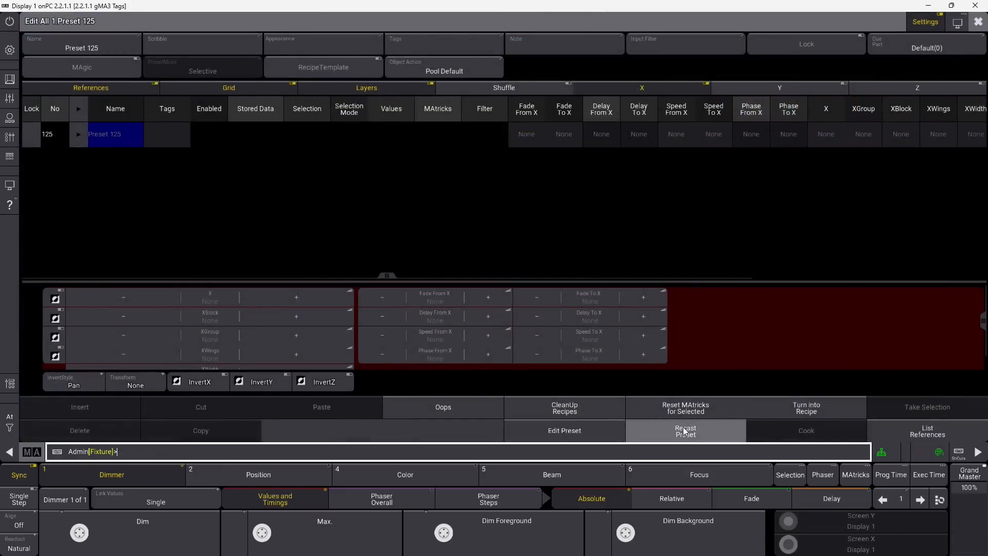
click(816, 409)
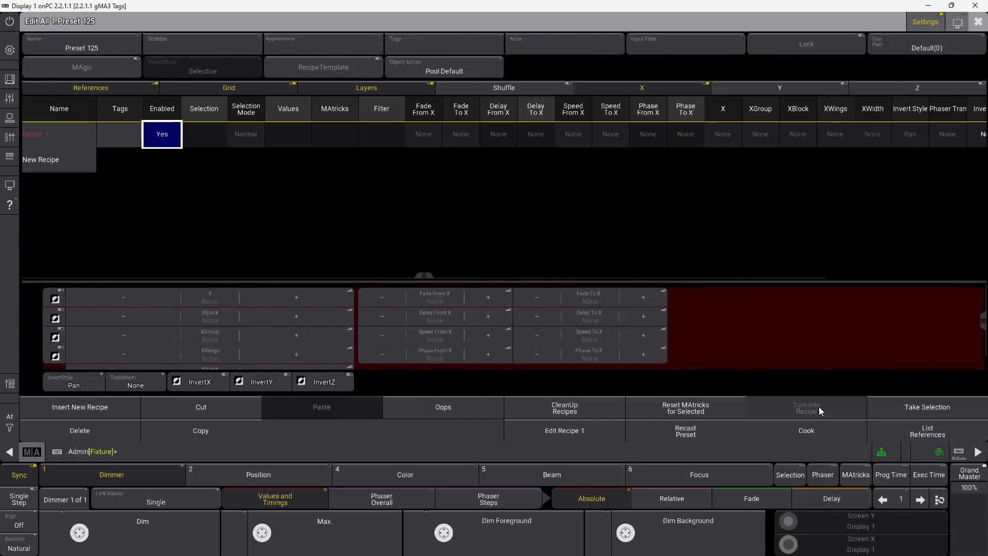
- Set the recipe's Selection to the Mac Ultra group and duplicate the recipe line twice
click(205, 135)
click(205, 135)
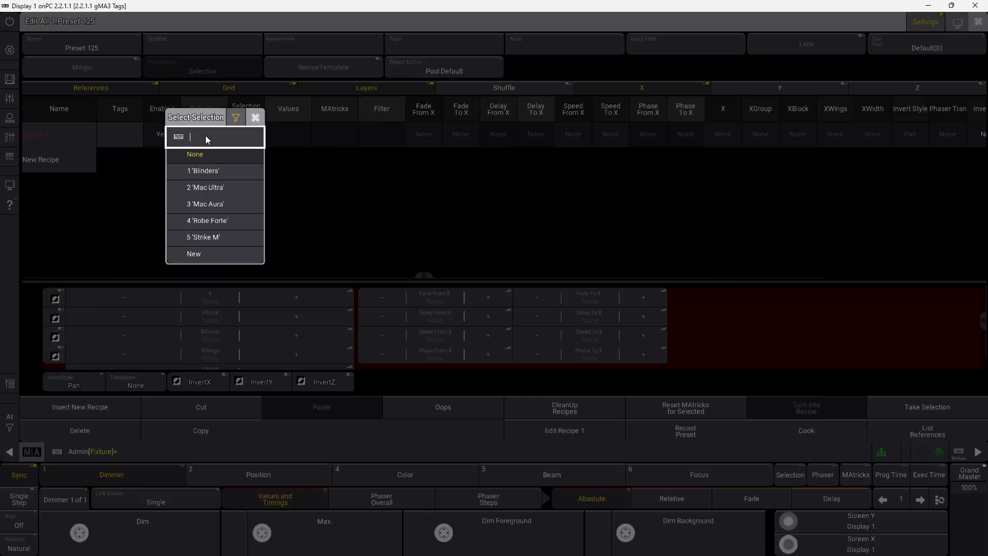
click(215, 187)
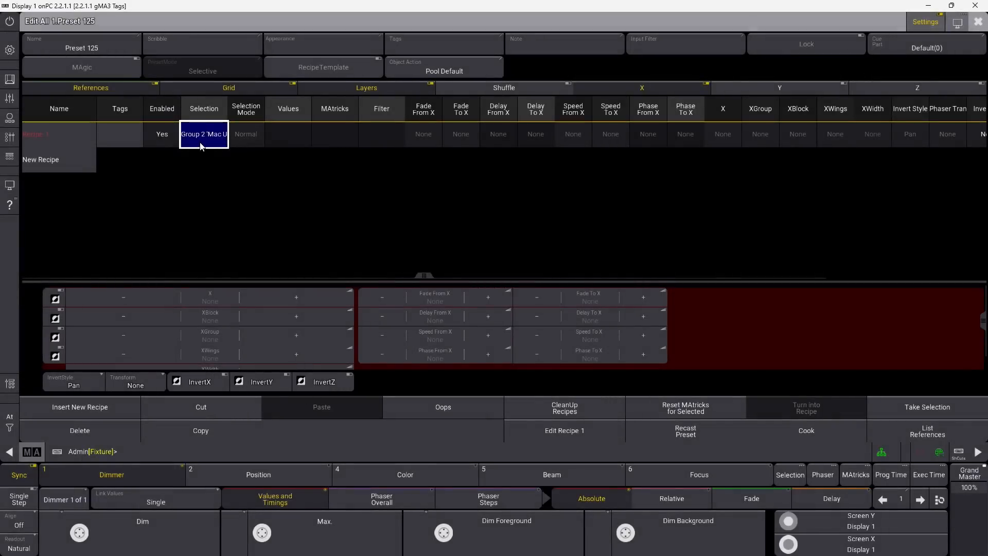
key(ctrl+c)
key(ctrl+v)
key(ctrl+v)
- Set the Values of the first recipe line to the Air position preset and of the second to Gobo 2
click(285, 135)
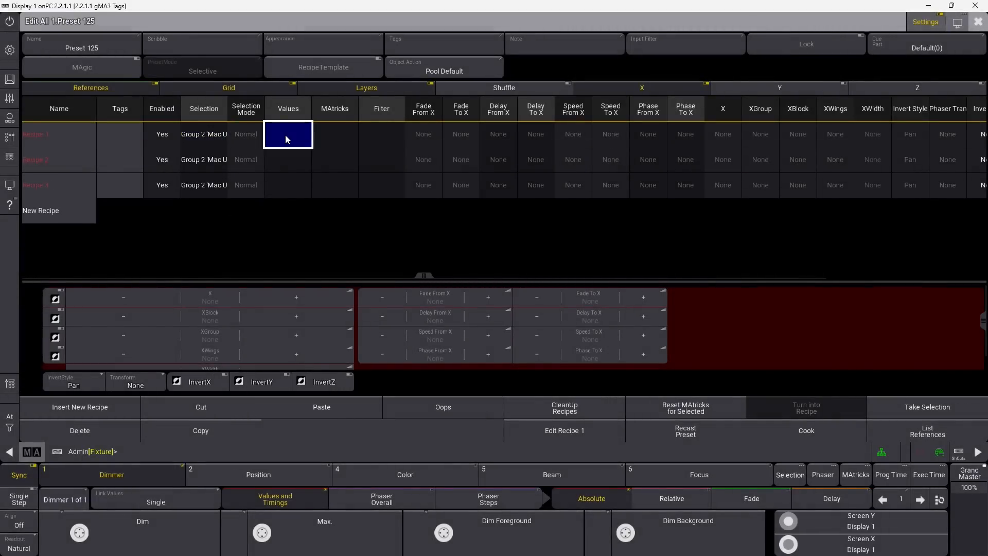
click(285, 135)
click(267, 204)
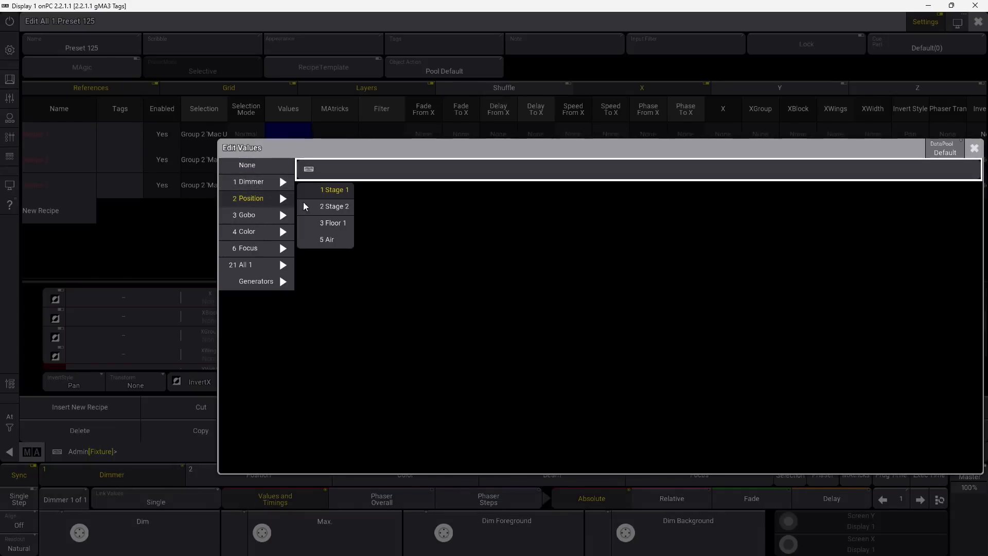
click(336, 238)
double_click(286, 159)
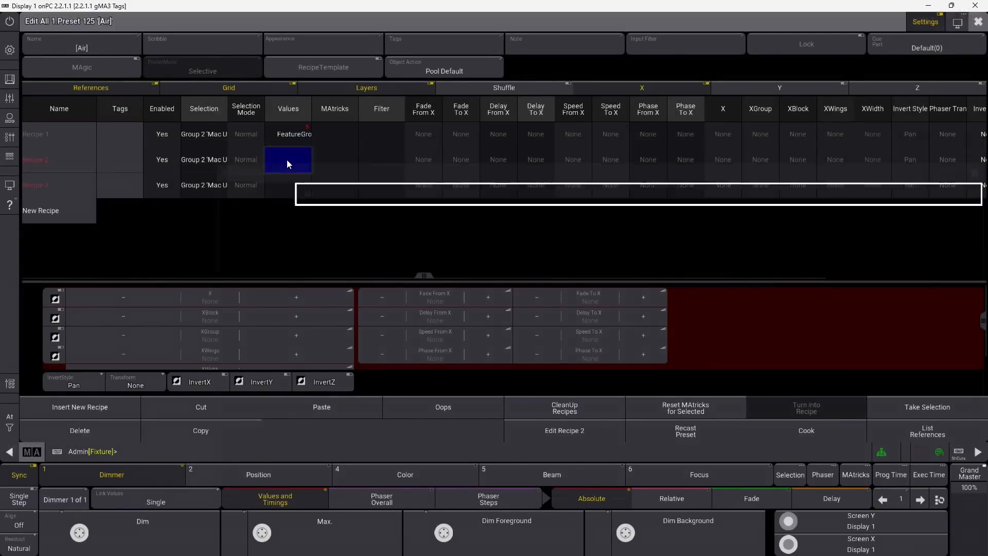
click(274, 247)
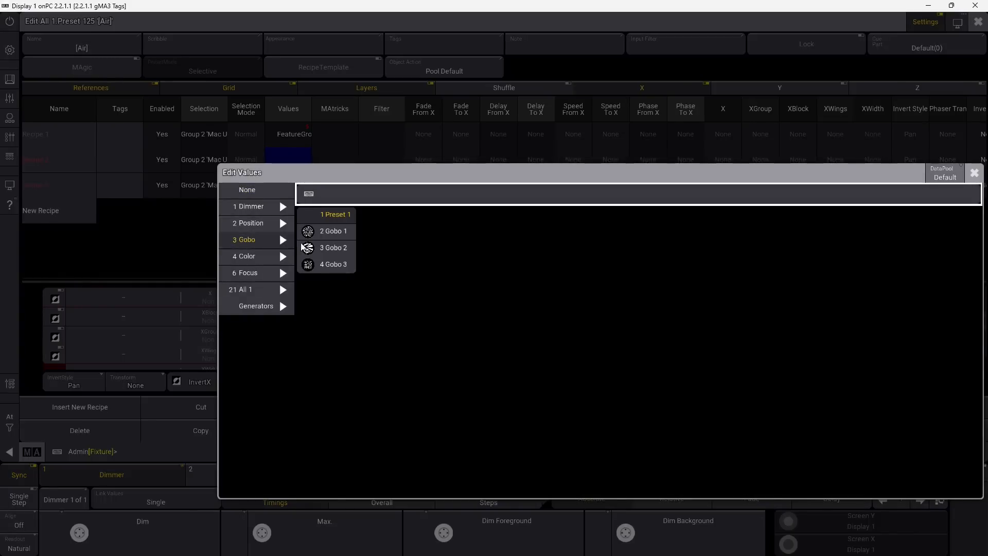
click(339, 247)
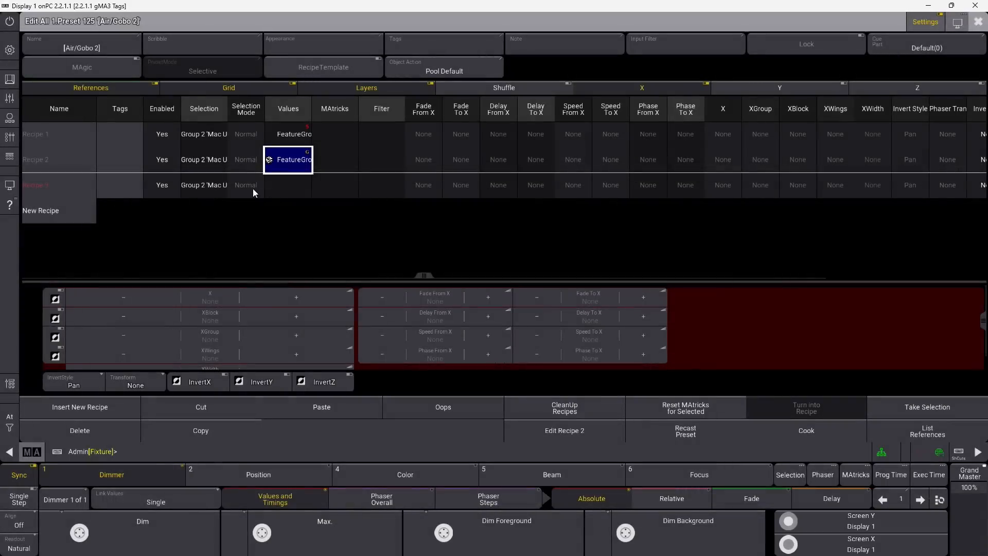
- Set the third recipe line's Values to the White color preset and close the preset editor
double_click(301, 193)
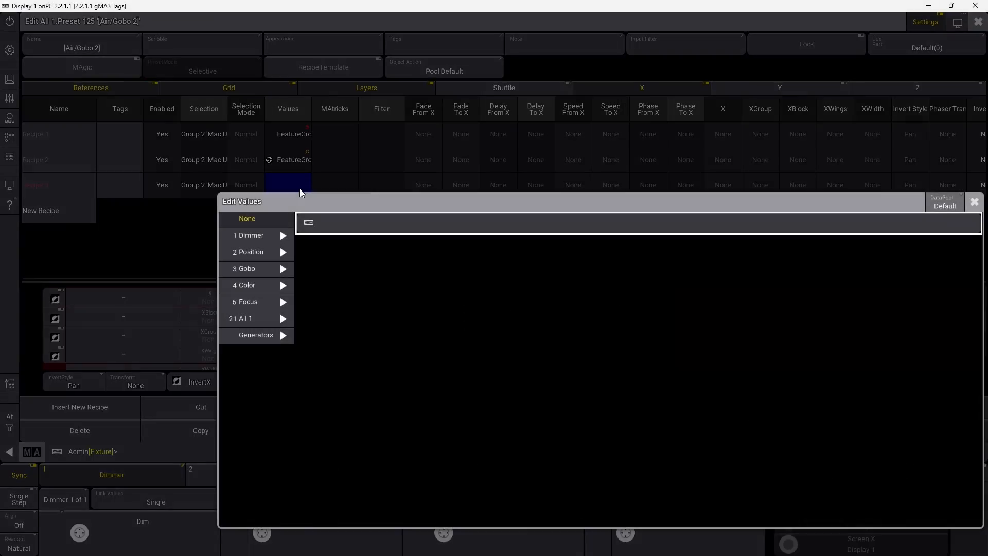
click(254, 285)
click(329, 243)
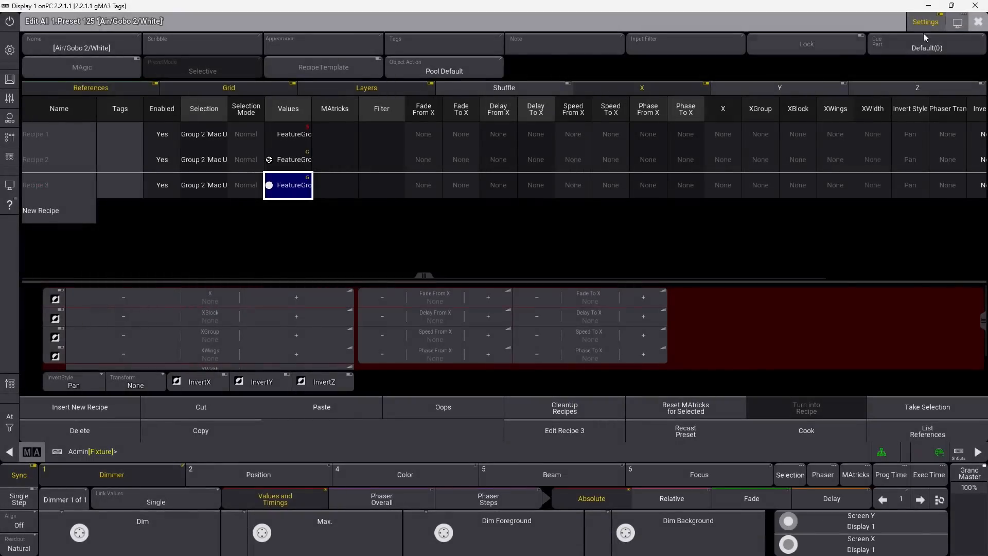
click(979, 22)
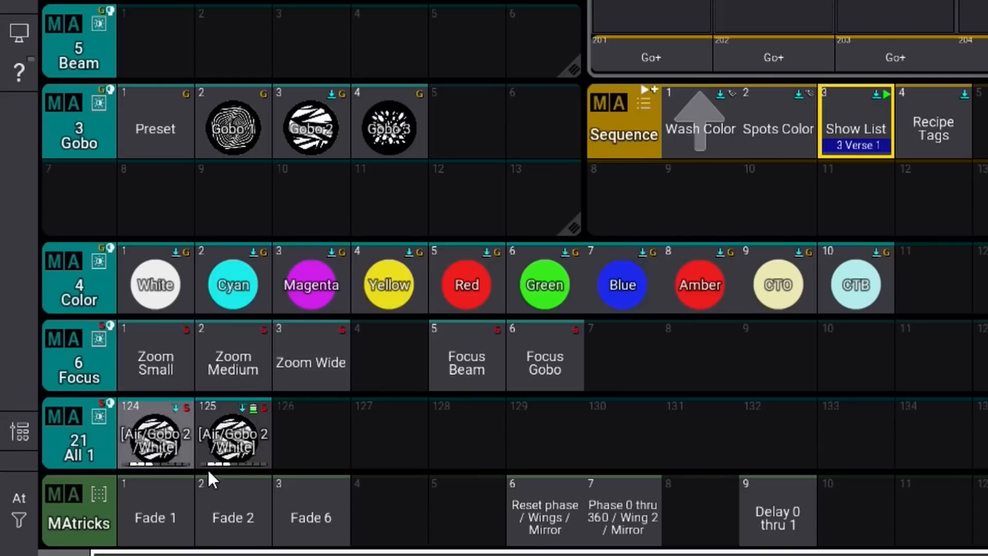